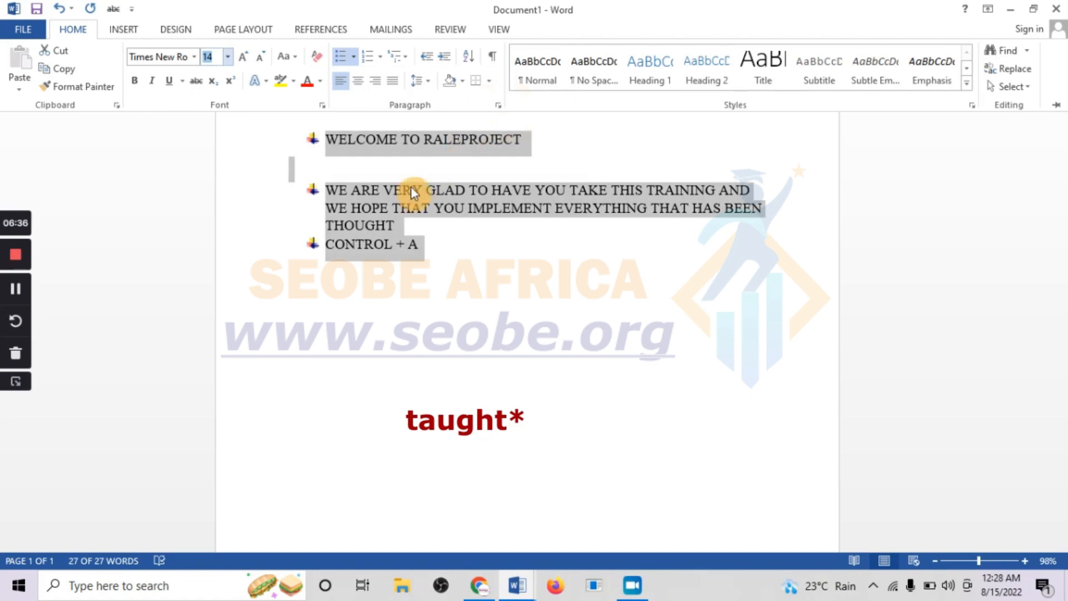
# - Browse the bullet, numbering and multilevel list galleries for the selected paragraphs
pyautogui.click(354, 57)
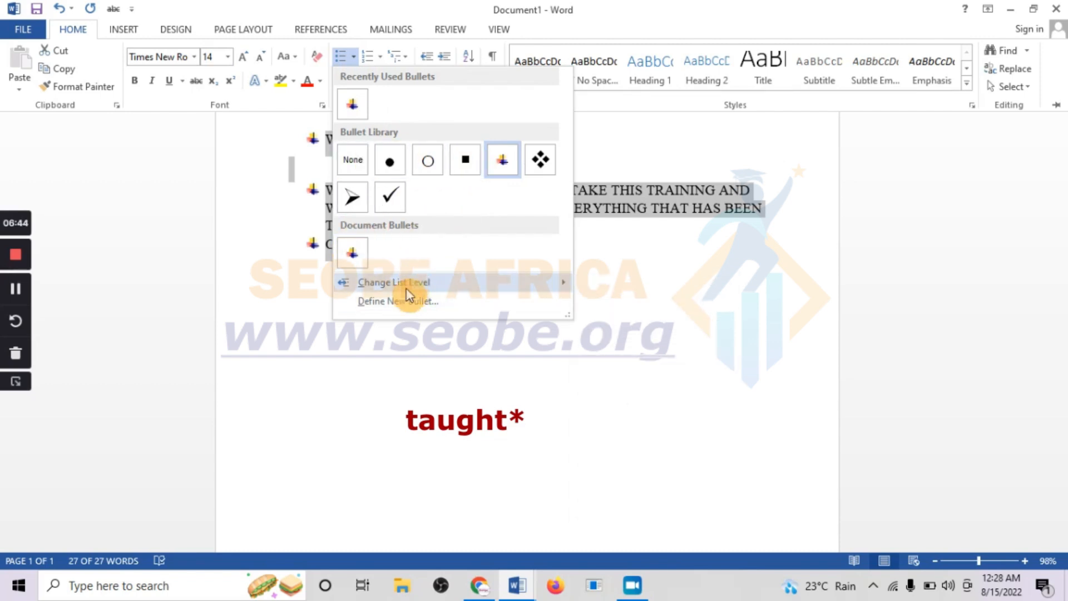
pyautogui.moveTo(411, 284)
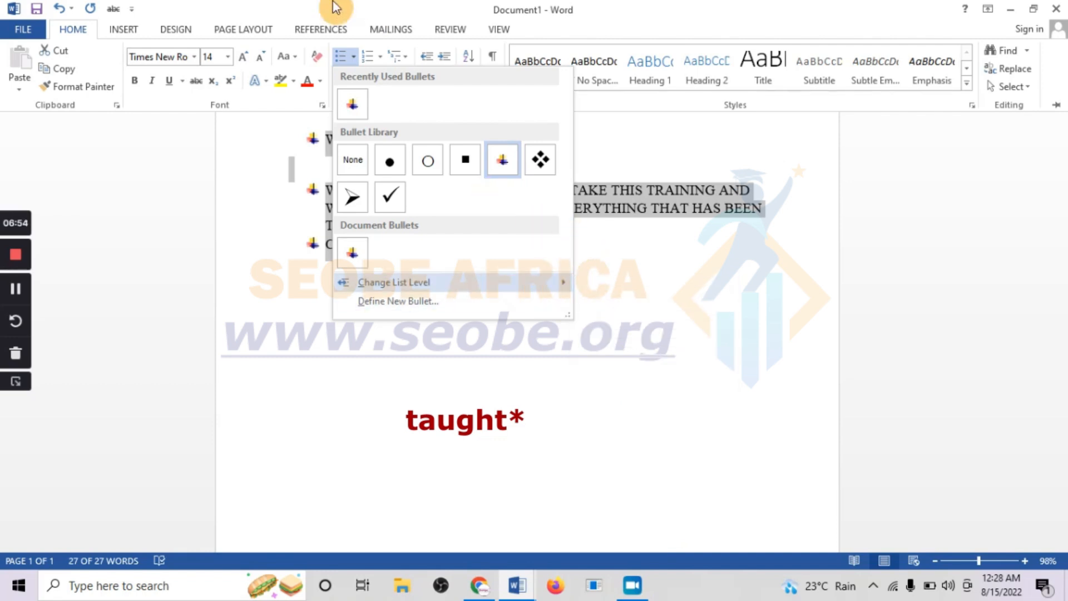
pyautogui.click(380, 56)
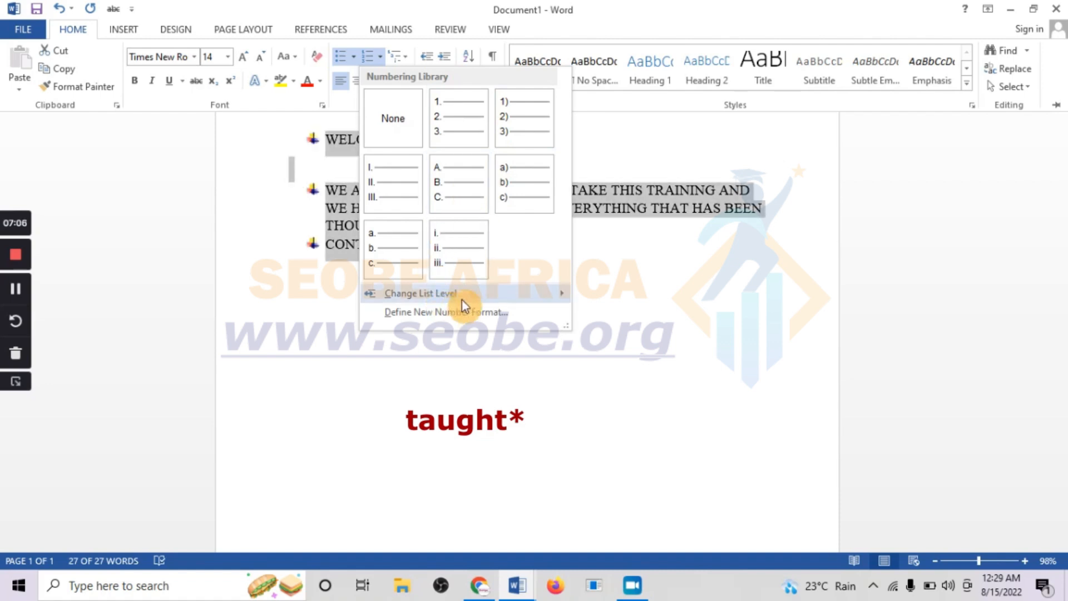
pyautogui.moveTo(484, 300)
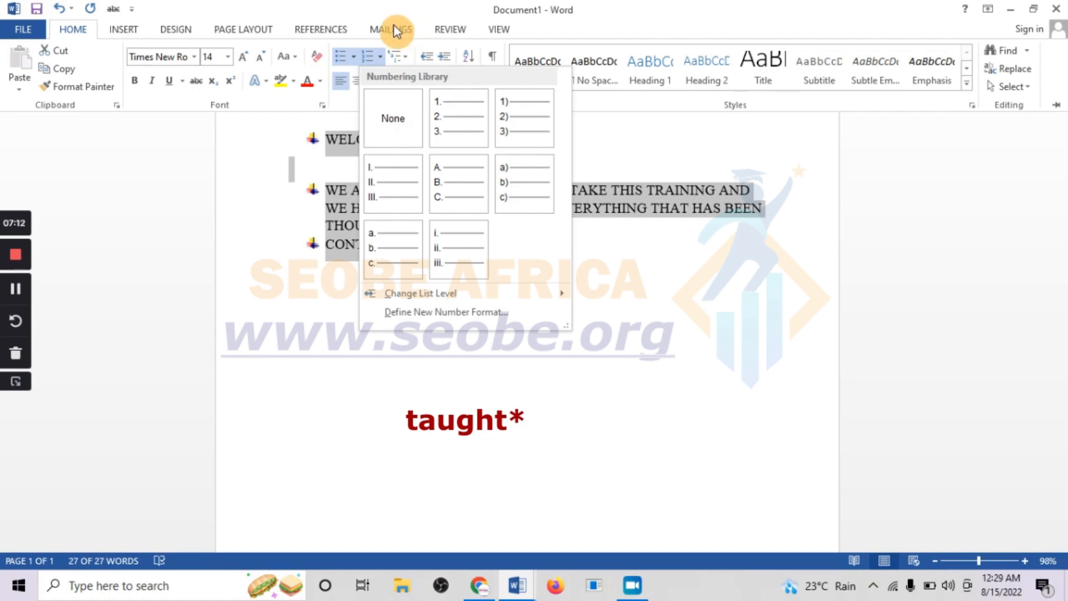
pyautogui.click(405, 54)
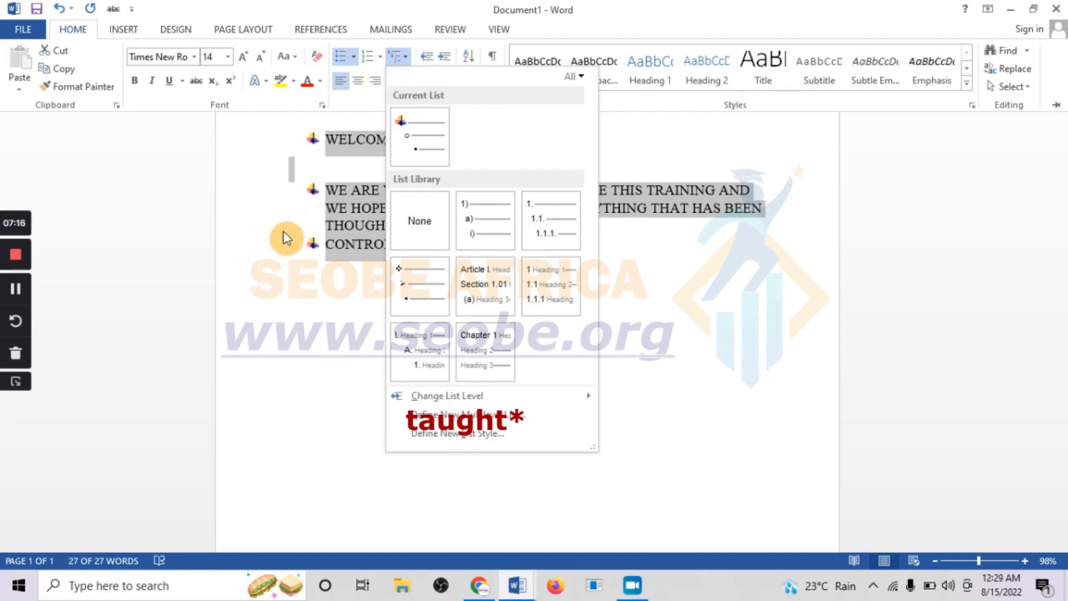
pyautogui.click(303, 273)
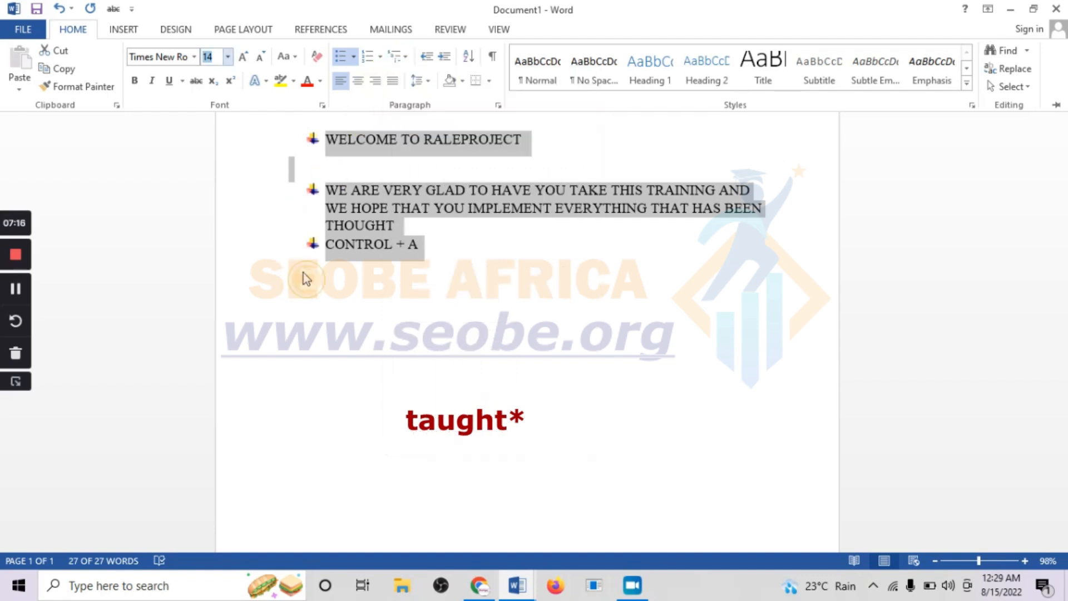
pyautogui.click(405, 59)
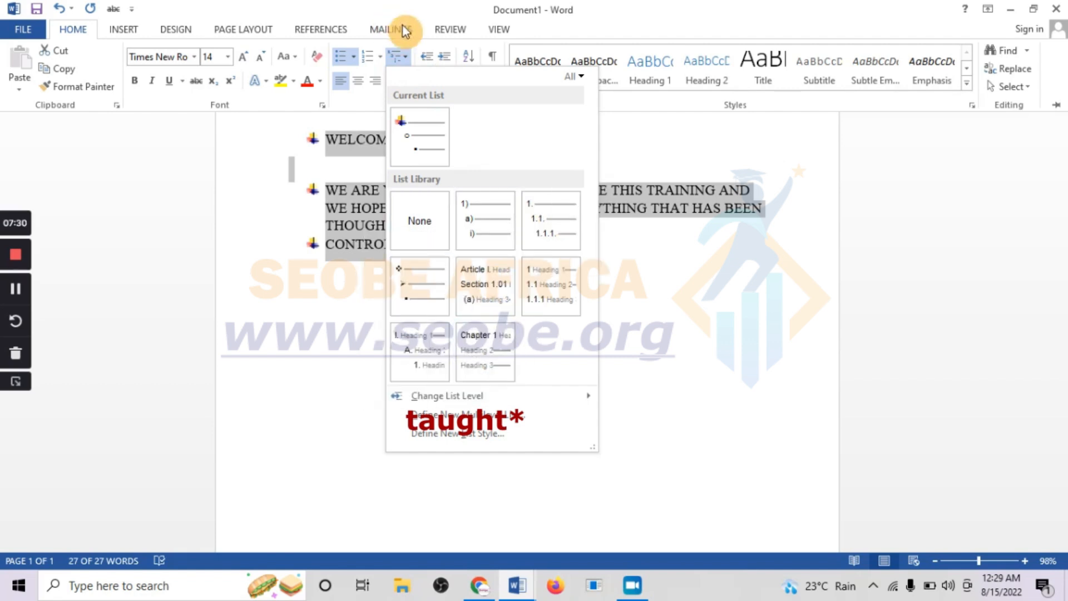
pyautogui.click(432, 59)
# - Decrease and then increase the indent of the selected bulleted paragraphs
pyautogui.click(429, 60)
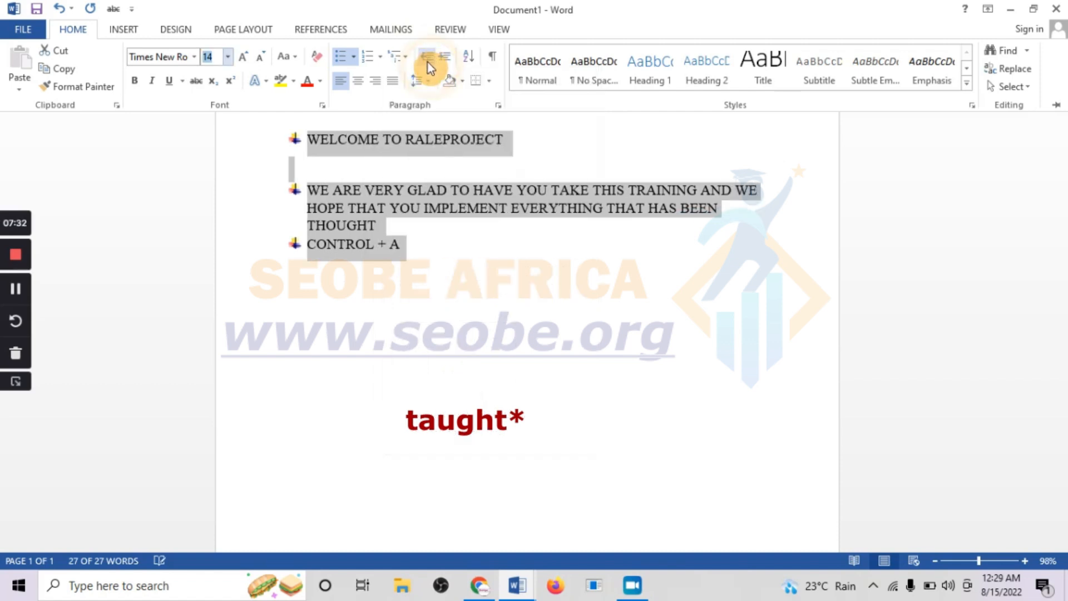
pyautogui.click(443, 58)
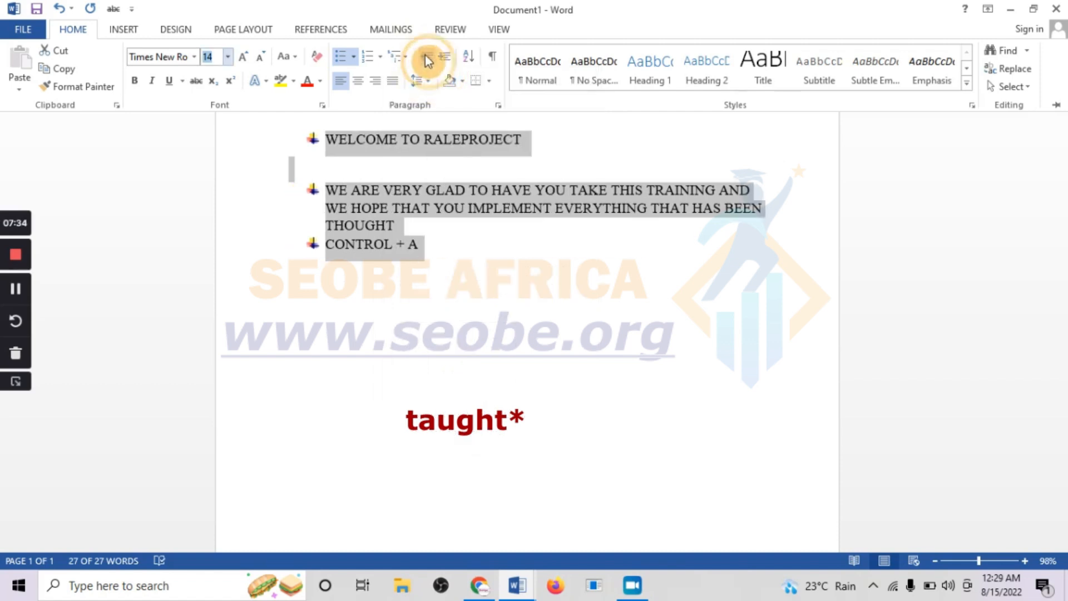
pyautogui.click(426, 57)
pyautogui.click(444, 58)
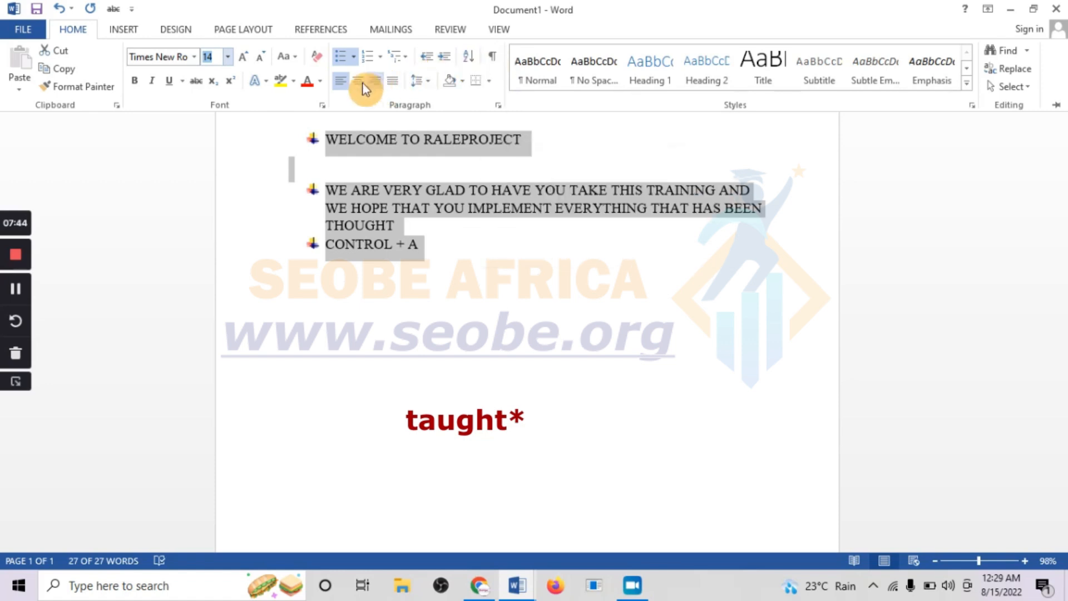
# - Make the selected bulleted text bold, applying italic and then removing it again
pyautogui.click(134, 83)
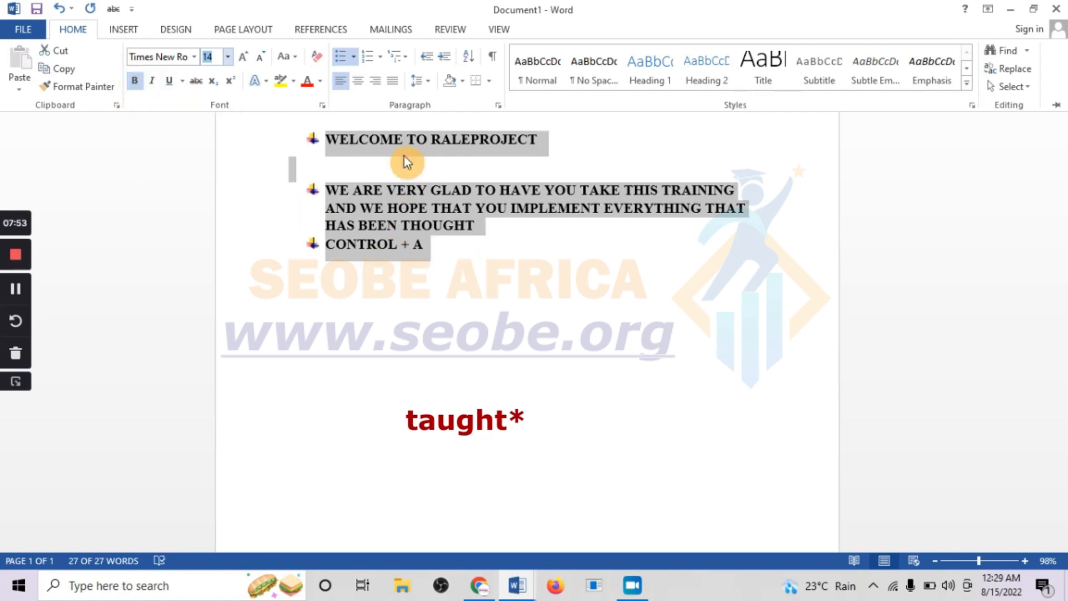
pyautogui.click(152, 84)
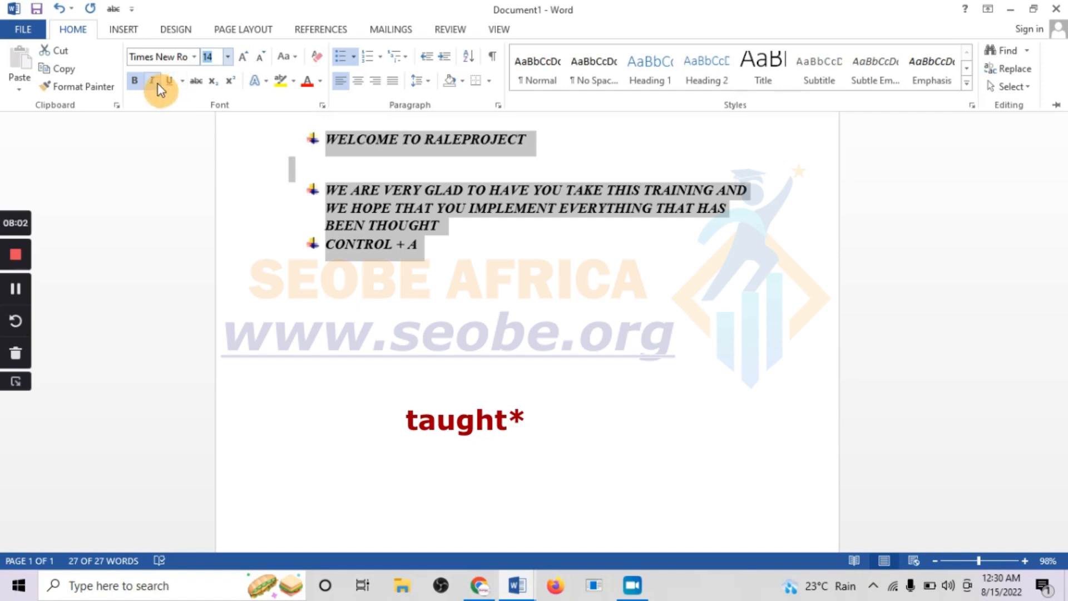
pyautogui.click(156, 85)
pyautogui.click(156, 86)
pyautogui.click(156, 85)
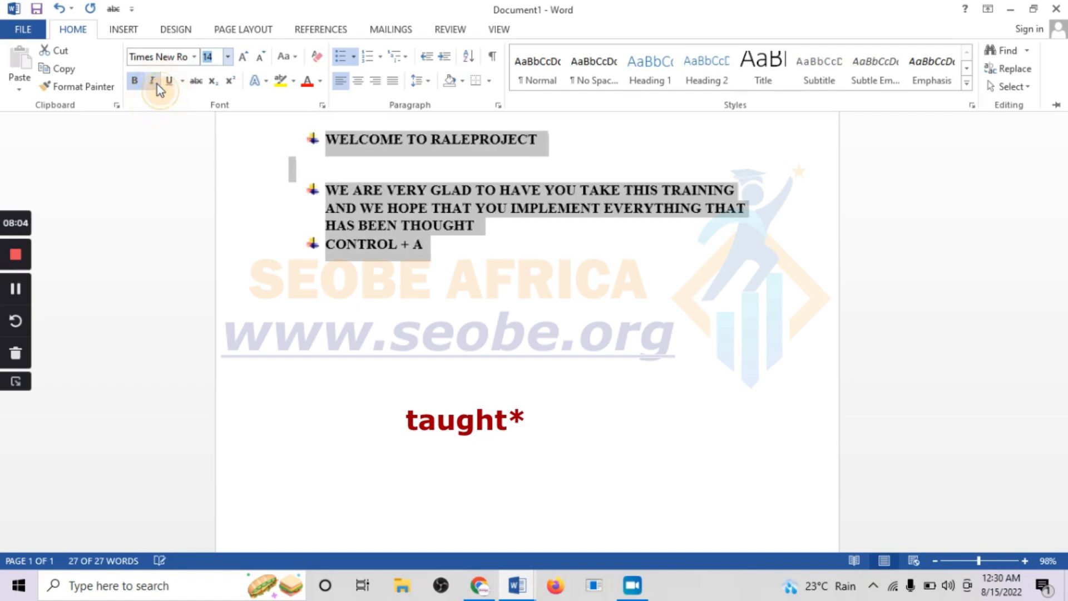
# - Apply and then remove underline and strikethrough on the selected bulleted text
pyautogui.click(169, 84)
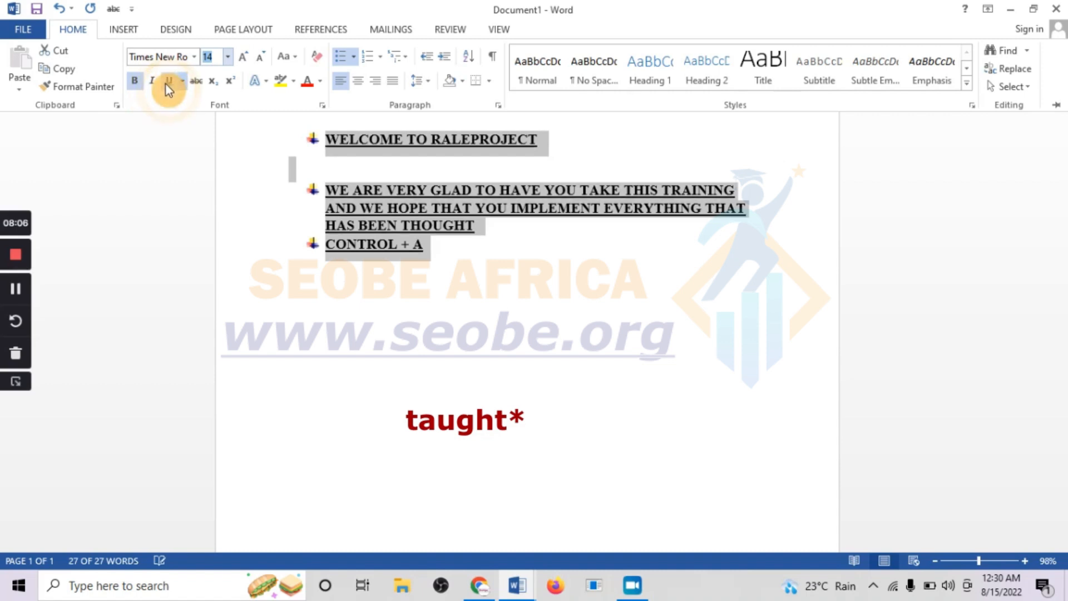
pyautogui.click(195, 80)
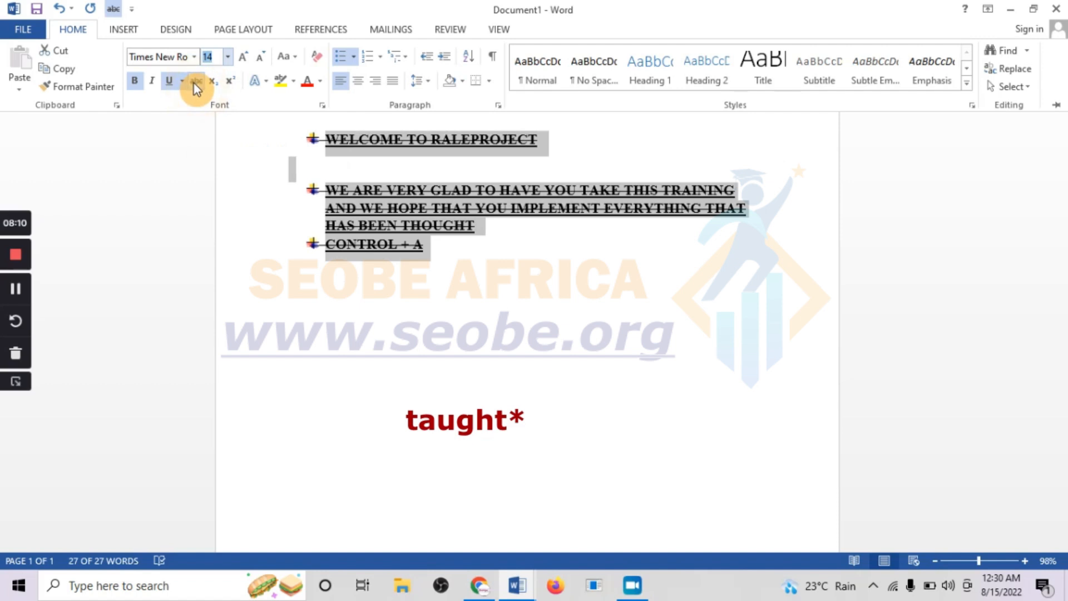
pyautogui.click(194, 84)
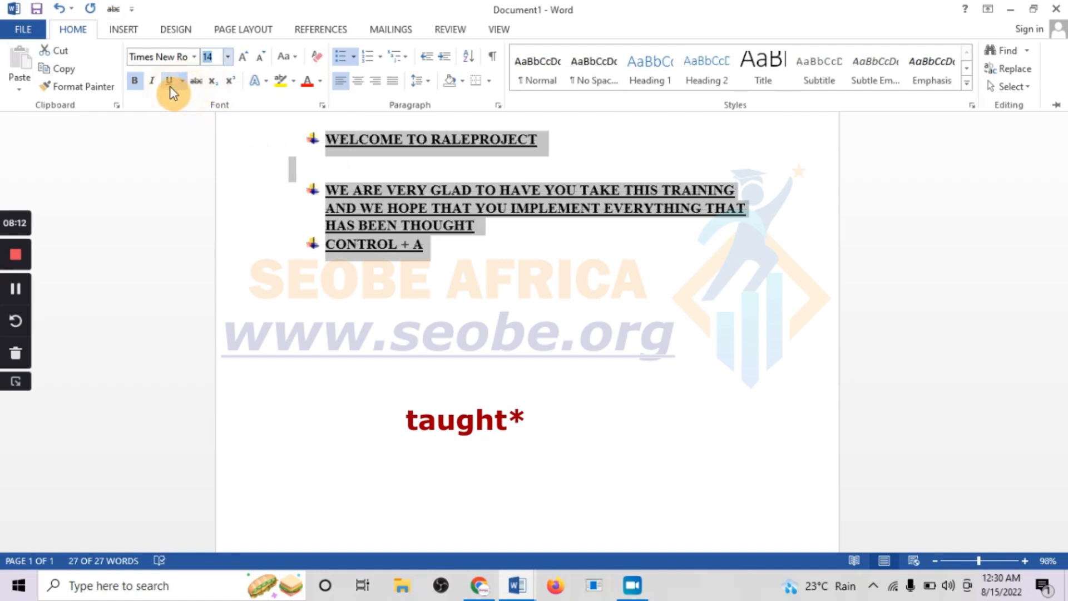
pyautogui.click(173, 81)
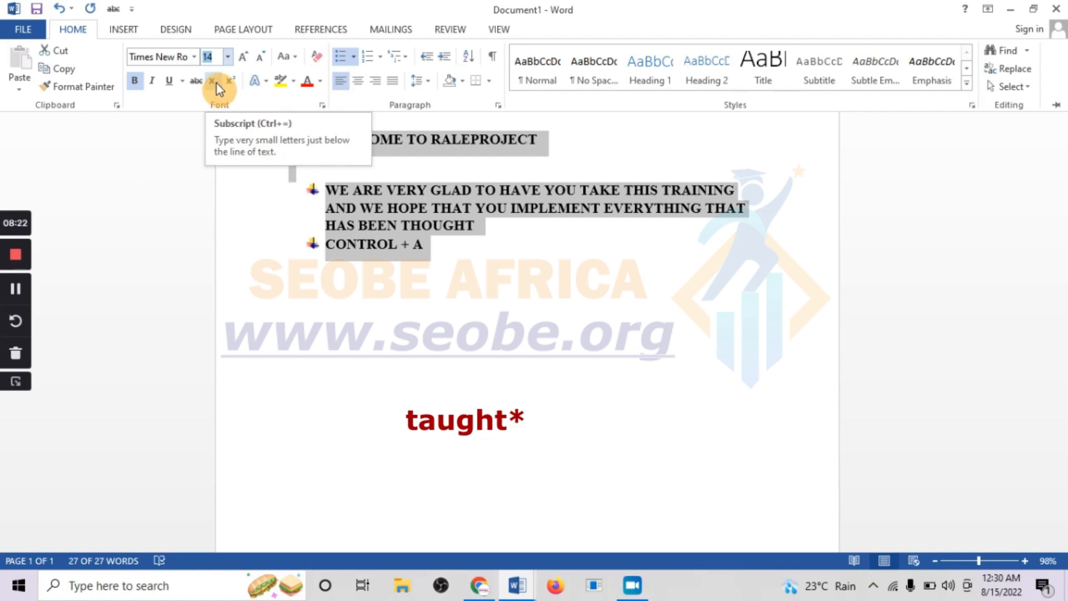
# - Try subscript and superscript on the final T of the welcome heading, then remove them
pyautogui.click(542, 142)
pyautogui.click(539, 142)
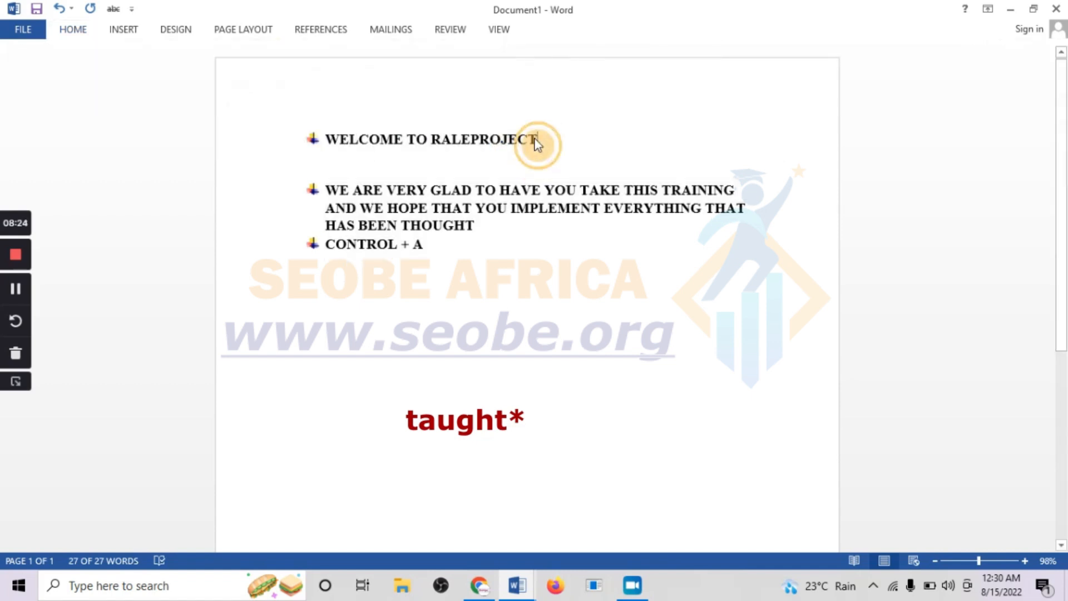
pyautogui.moveTo(532, 145); pyautogui.dragTo(538, 143)
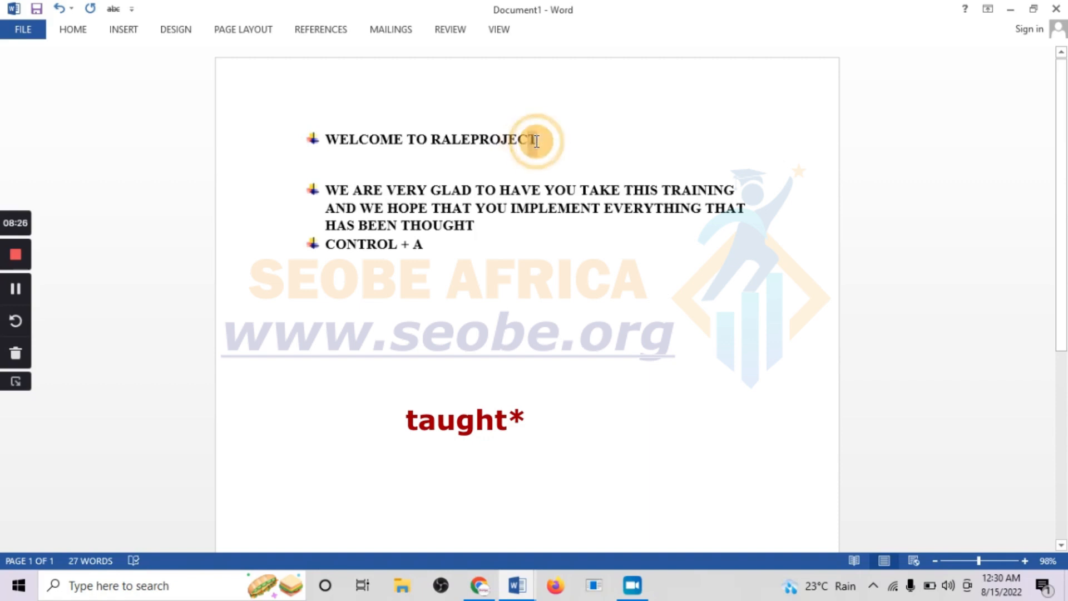
pyautogui.click(73, 33)
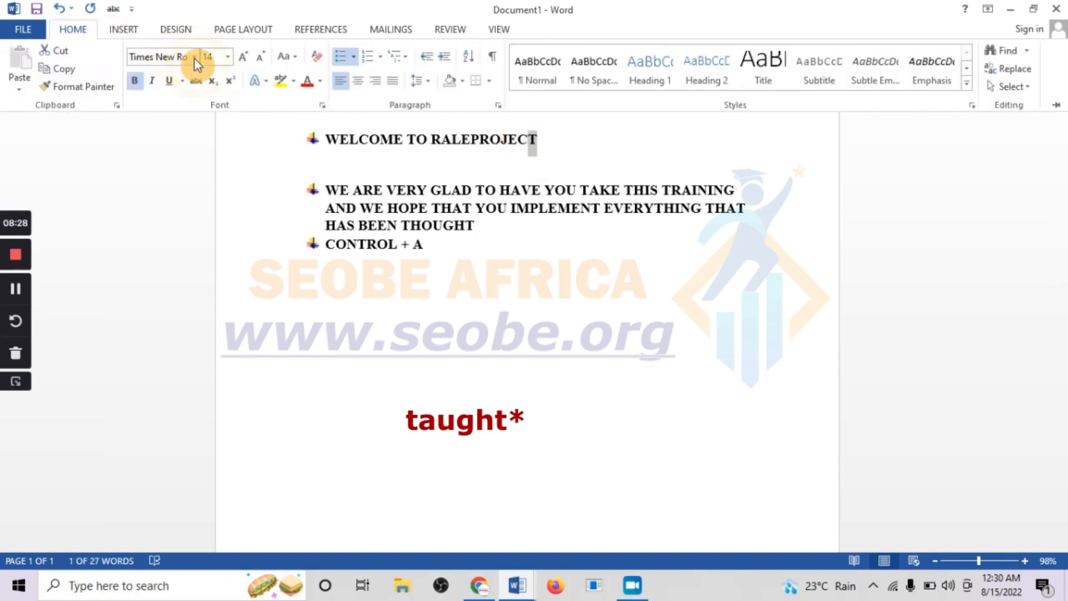
pyautogui.click(212, 82)
pyautogui.click(230, 84)
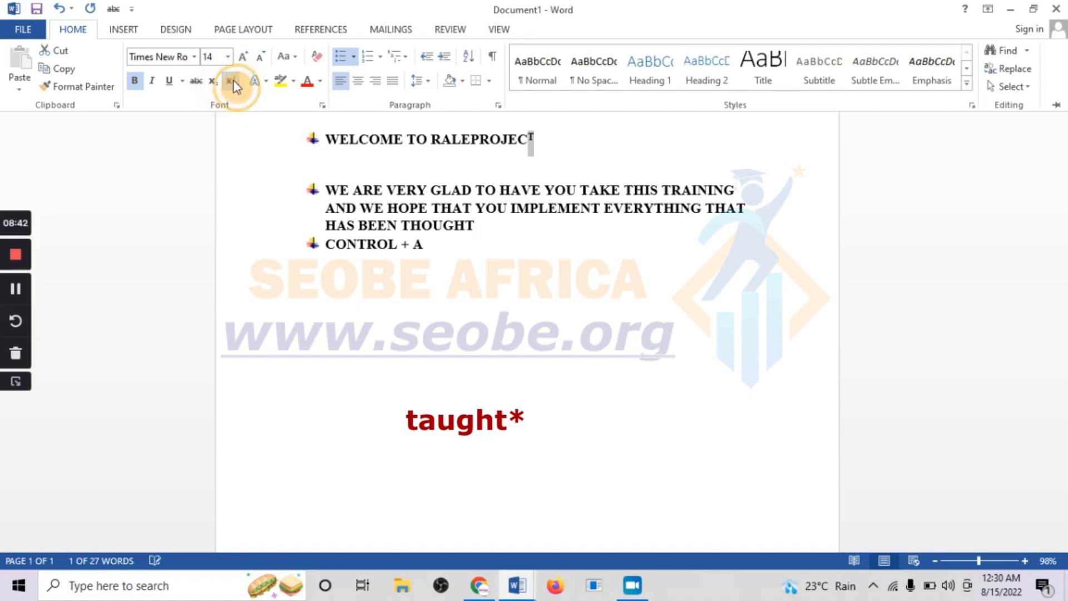
pyautogui.click(234, 84)
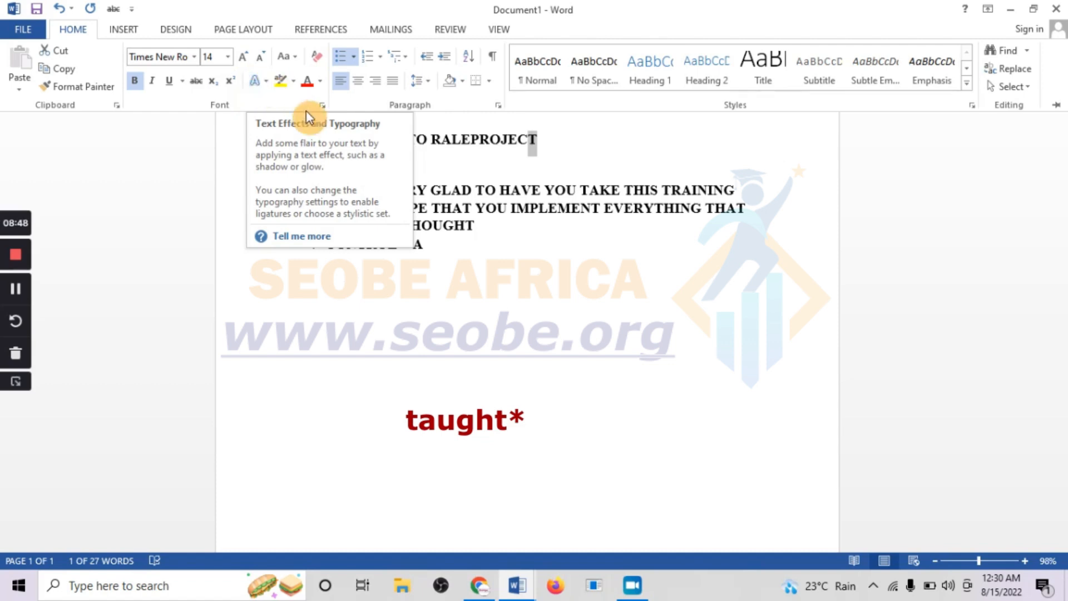
# - Apply a gold text effect to the WELCOME TO RALEPROJECT heading
pyautogui.click(487, 241)
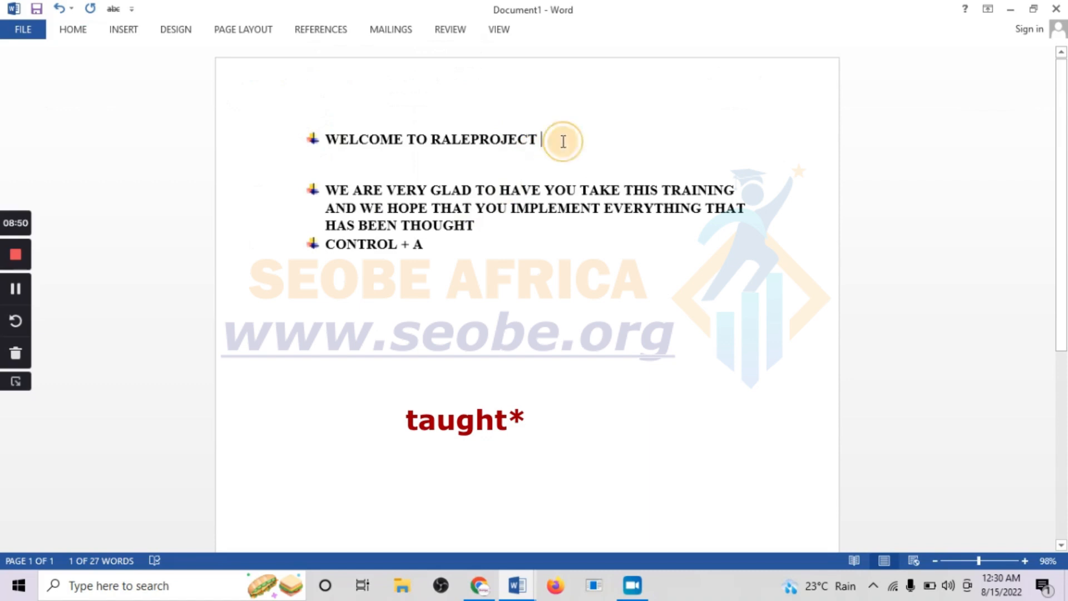
pyautogui.moveTo(558, 139); pyautogui.dragTo(286, 143)
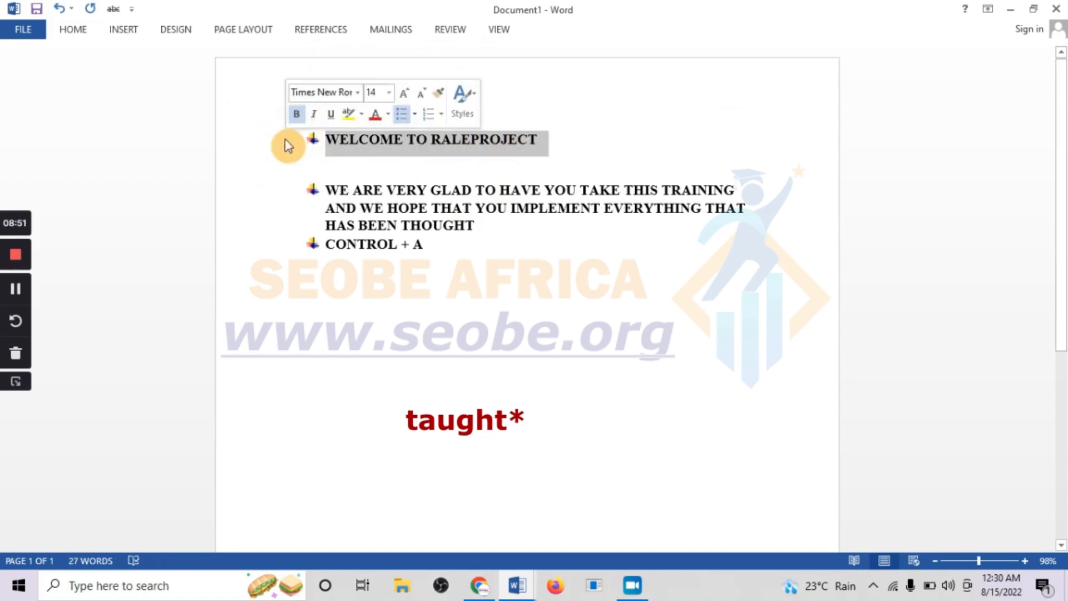
pyautogui.click(83, 31)
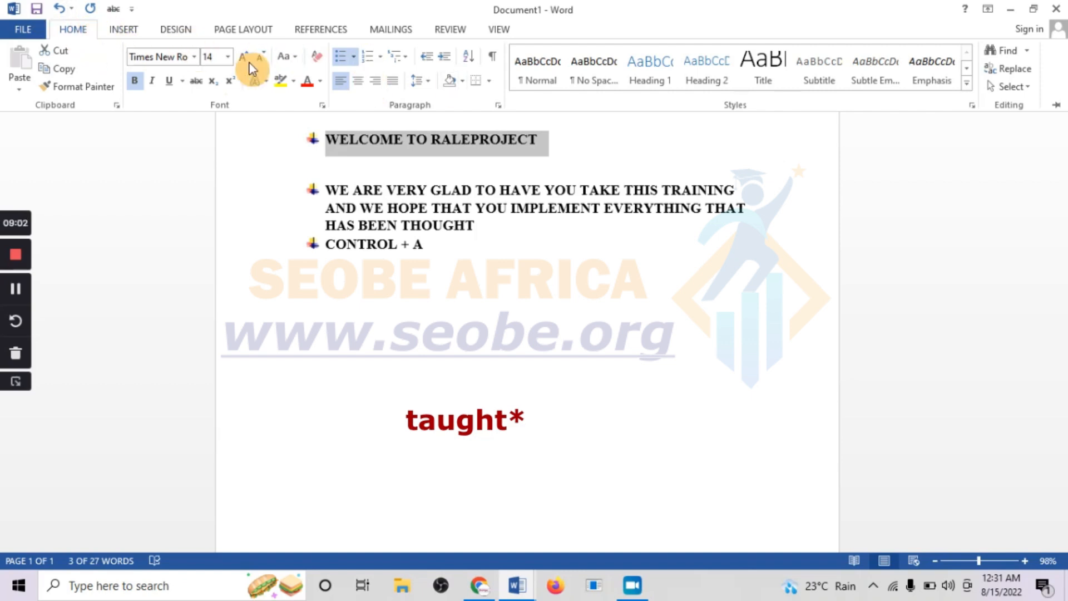
pyautogui.click(267, 84)
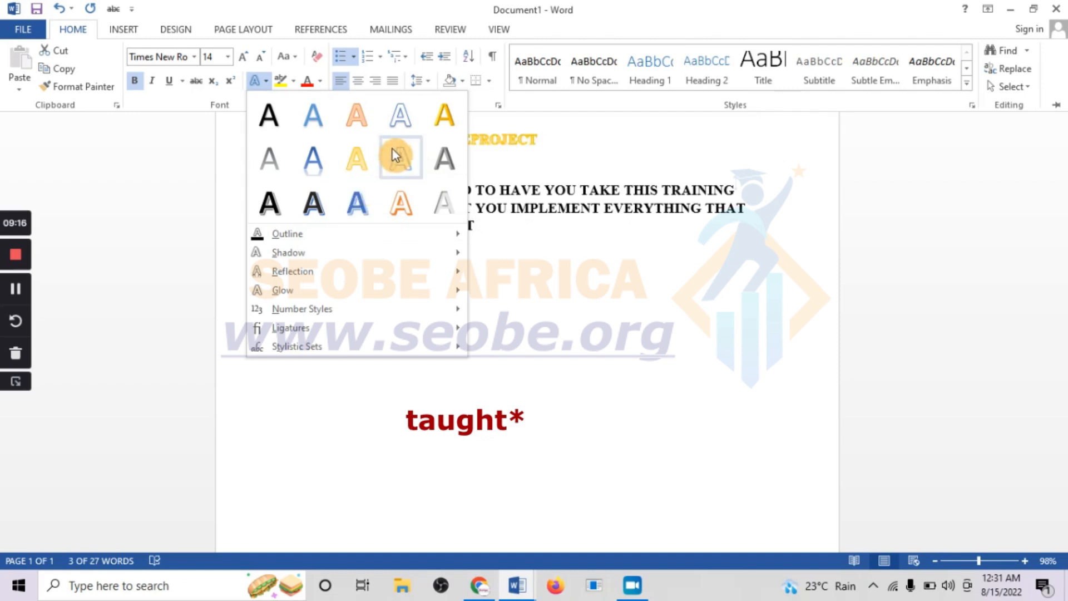
pyautogui.click(443, 116)
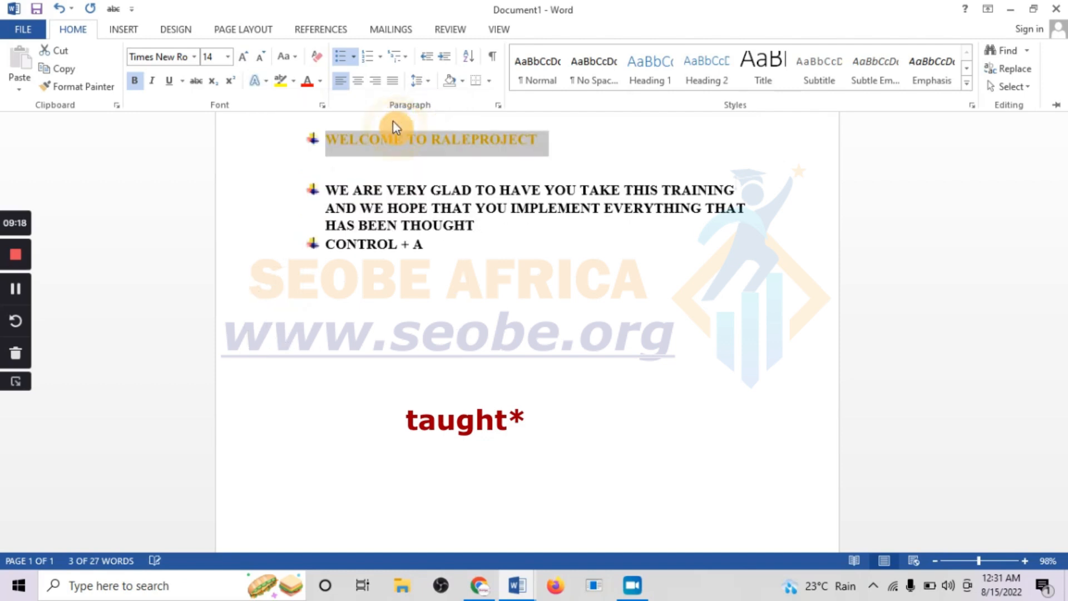
# - Highlight the welcome heading in Dark Blue
pyautogui.click(294, 82)
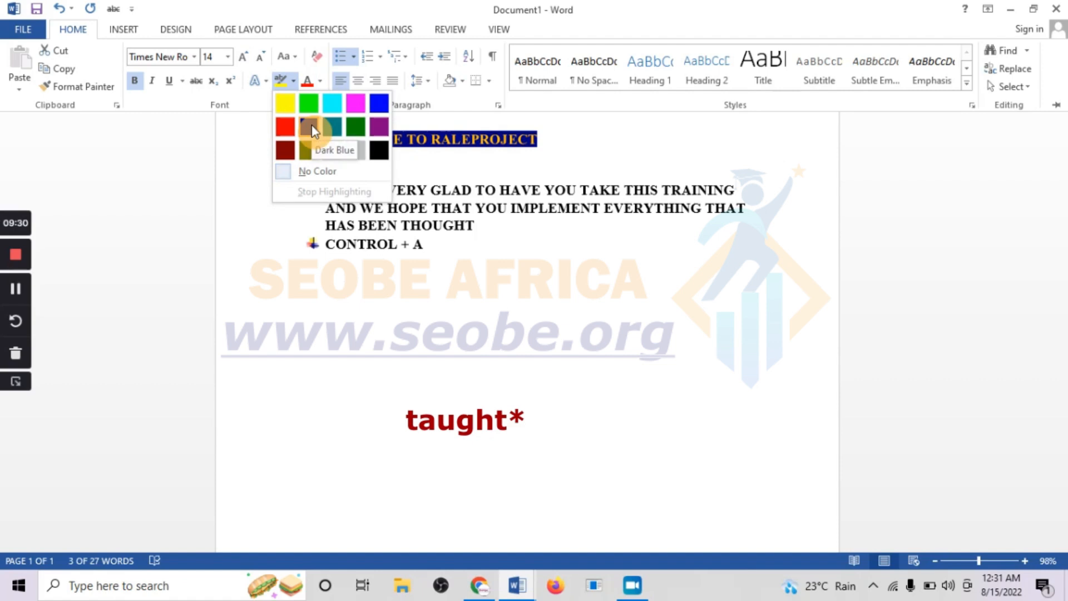
pyautogui.click(313, 128)
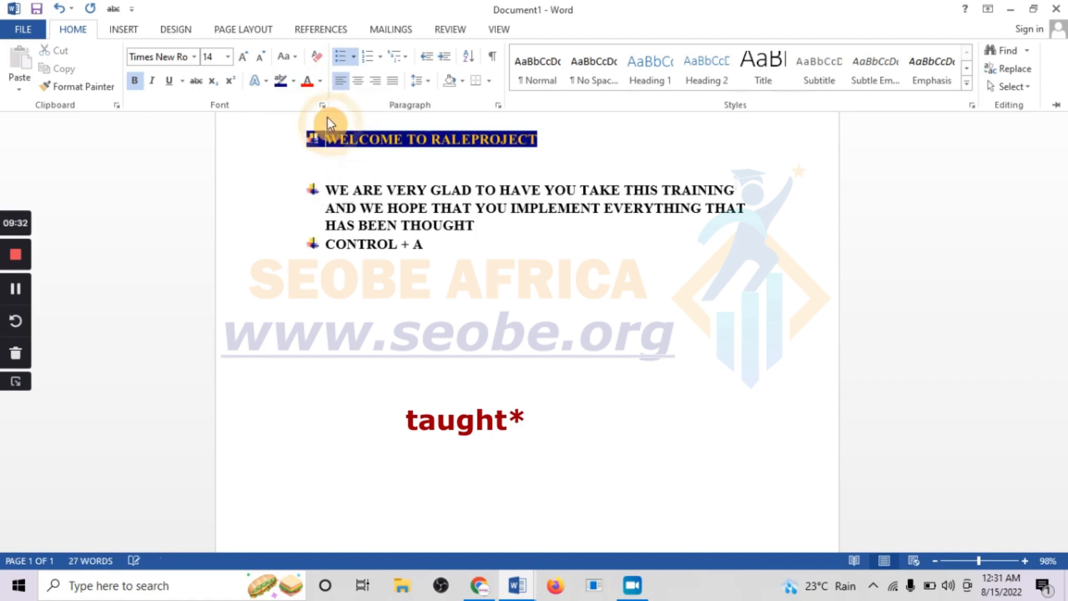
pyautogui.click(321, 83)
pyautogui.click(270, 129)
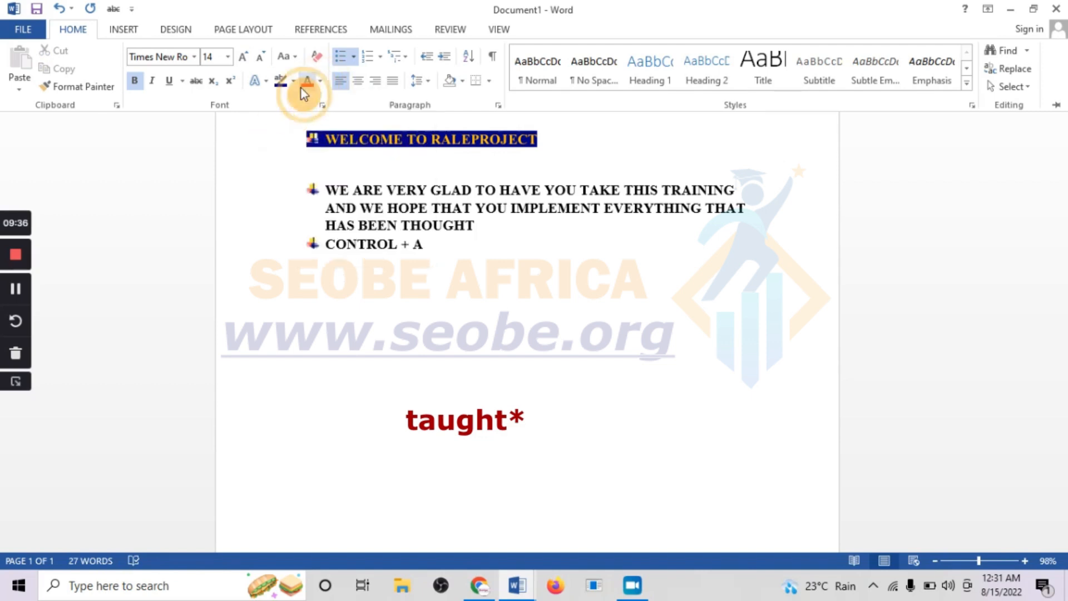
pyautogui.click(547, 143)
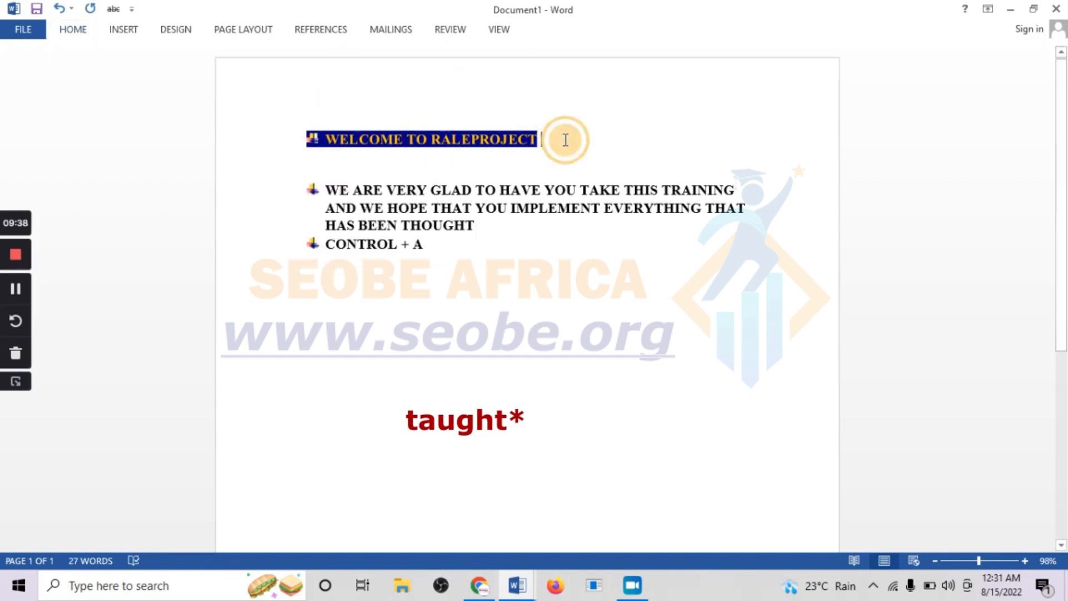
pyautogui.moveTo(561, 139); pyautogui.dragTo(327, 137)
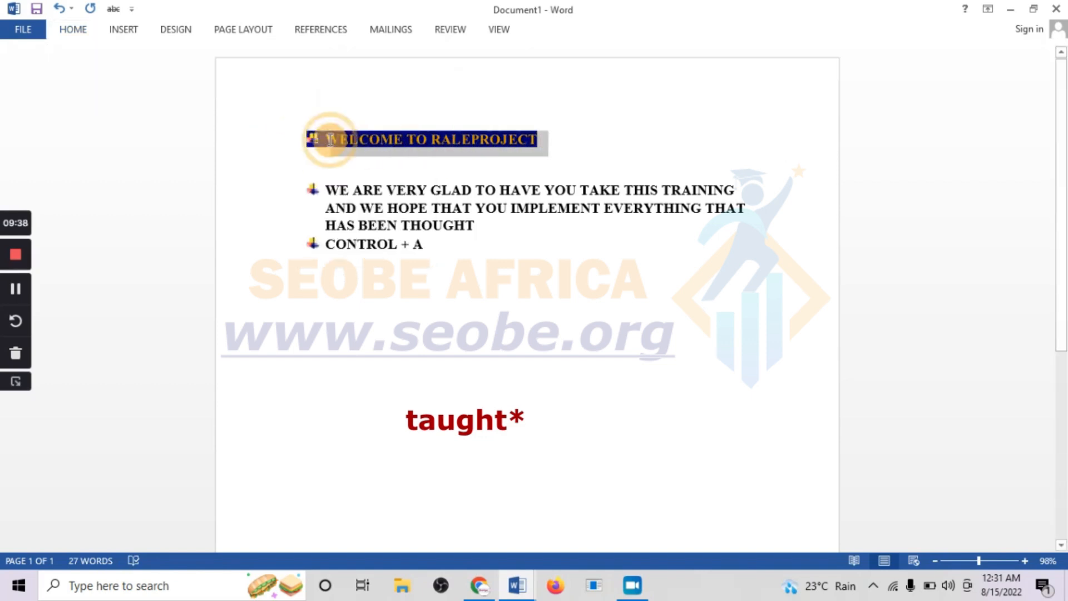
pyautogui.click(78, 33)
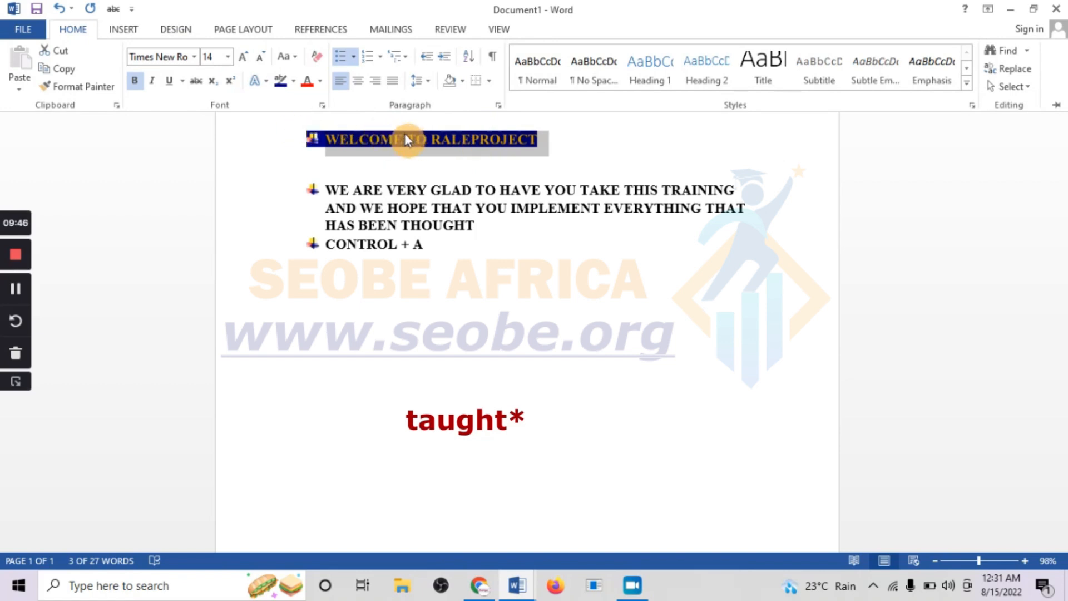
pyautogui.click(320, 84)
pyautogui.click(489, 230)
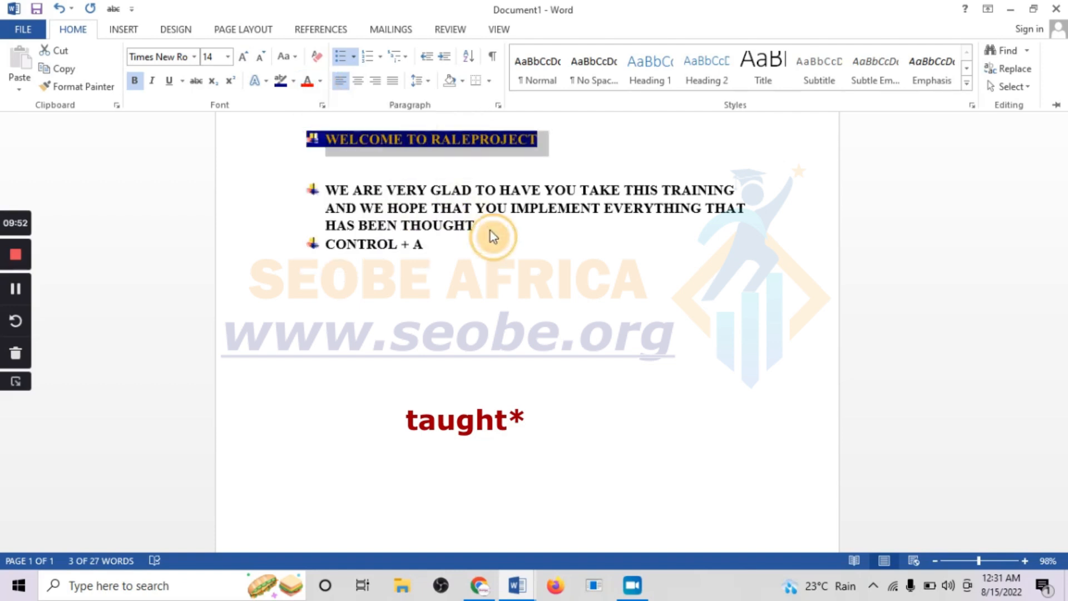
# - Select the first bulleted paragraph and change its font colour to red
pyautogui.click(475, 229)
pyautogui.moveTo(489, 226); pyautogui.dragTo(298, 183)
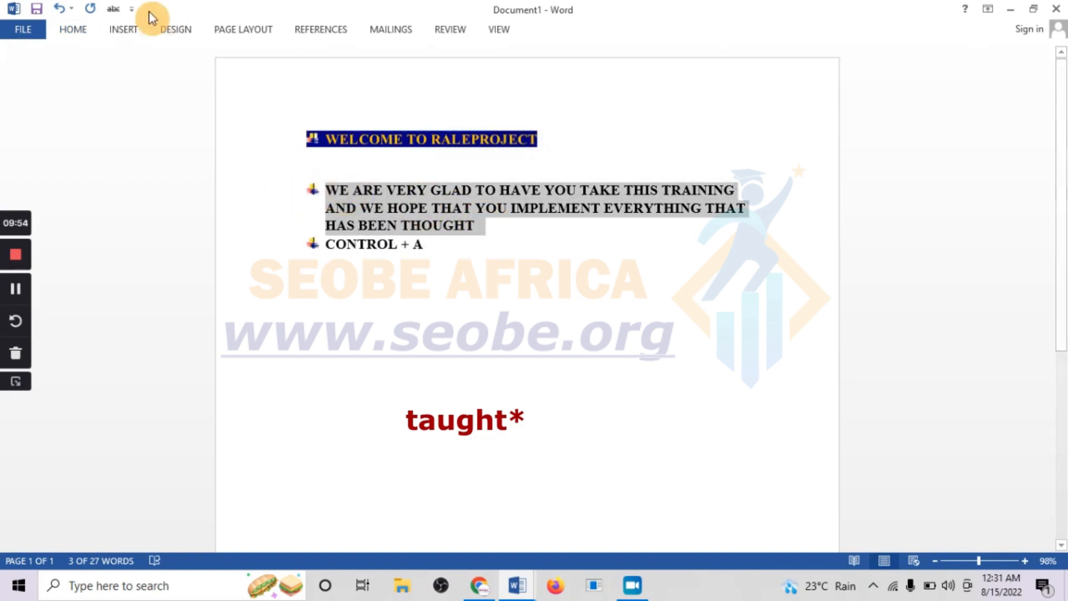
pyautogui.click(71, 28)
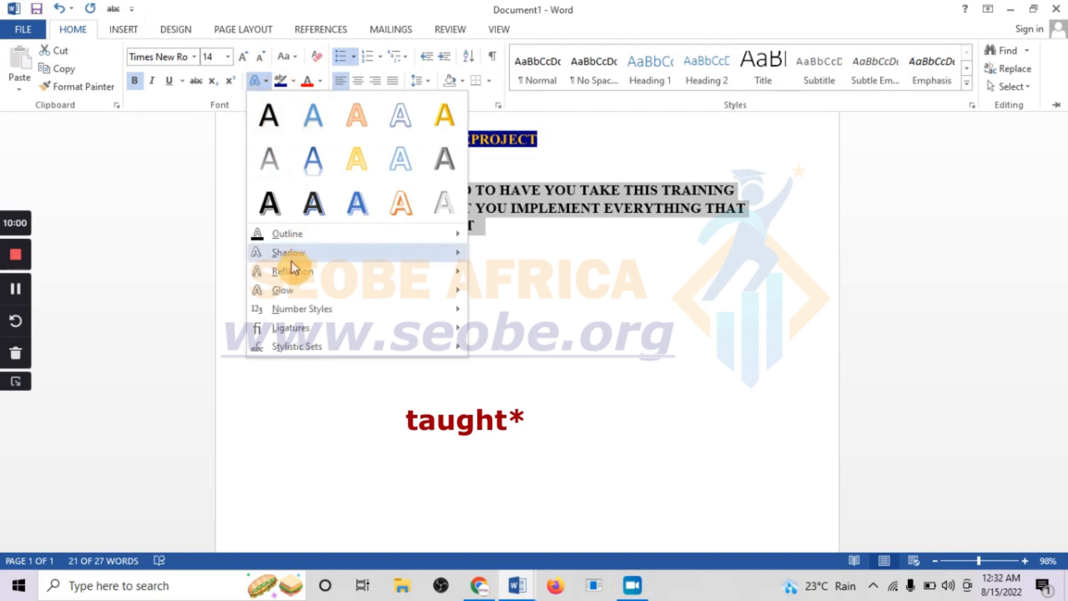
pyautogui.click(322, 82)
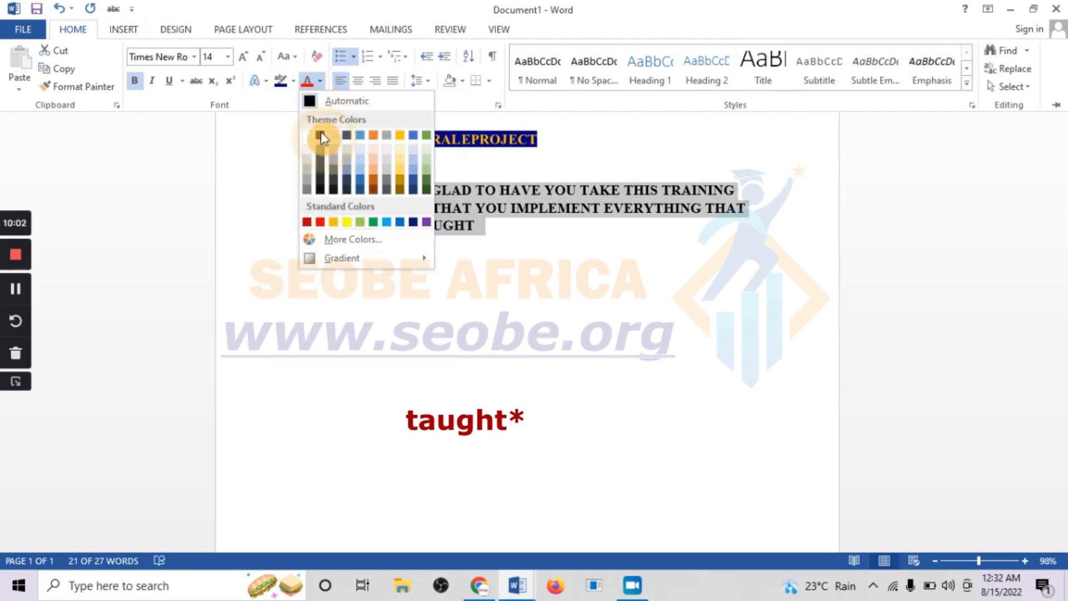
pyautogui.click(322, 222)
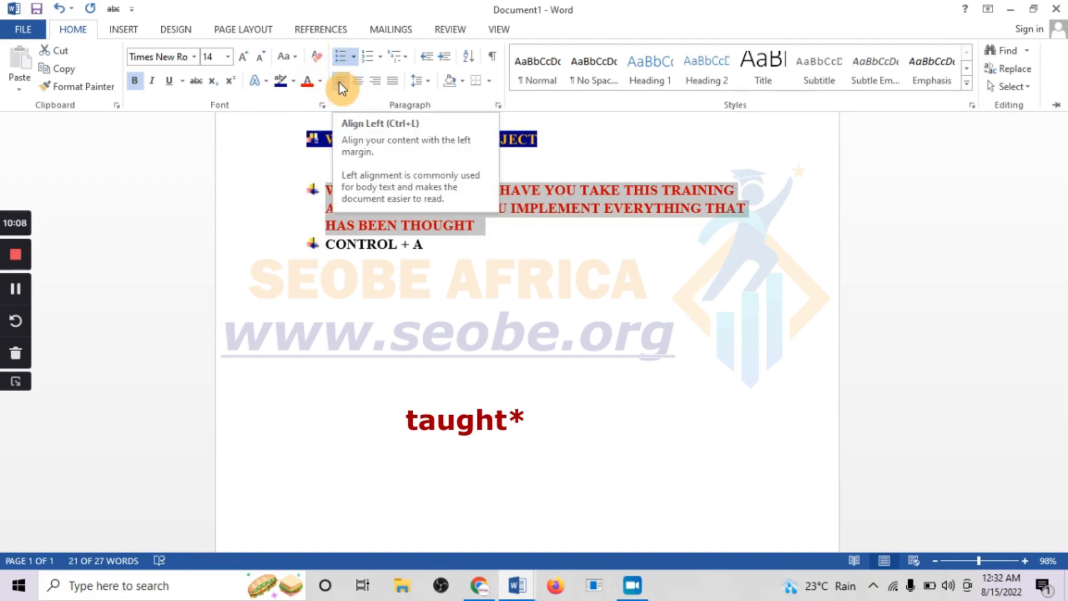
# - Select all the text and set justified alignment, trying center and right alignment first
pyautogui.click(449, 254)
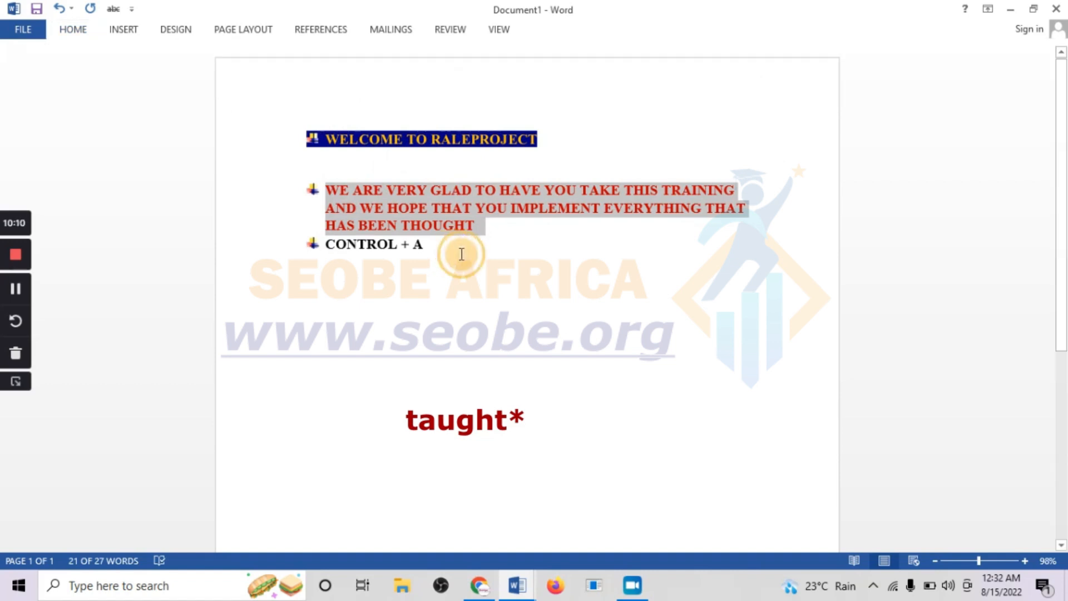
pyautogui.moveTo(459, 255); pyautogui.dragTo(258, 72)
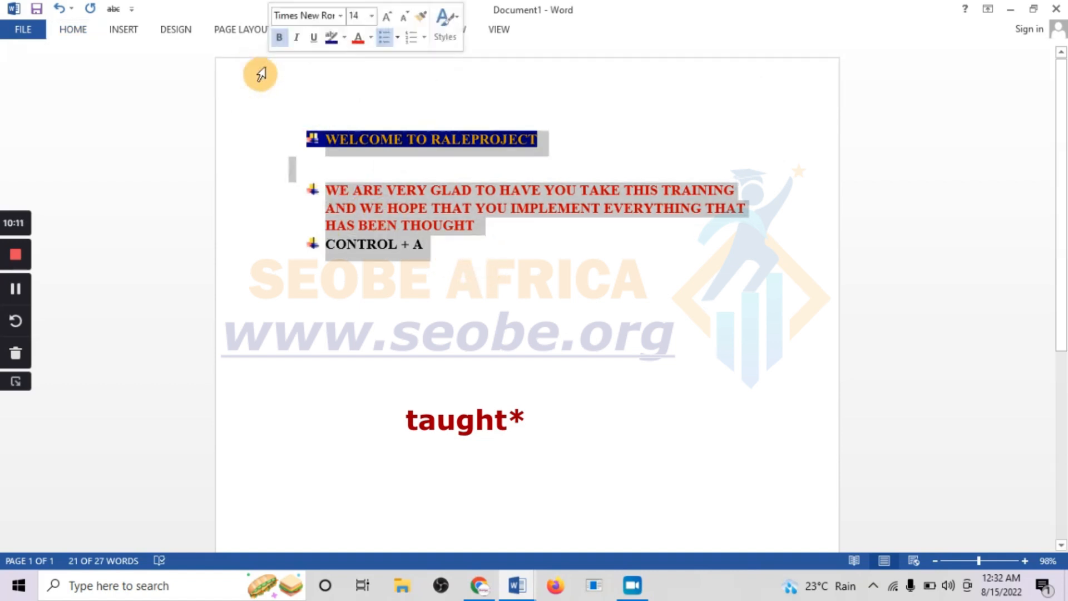
pyautogui.click(69, 29)
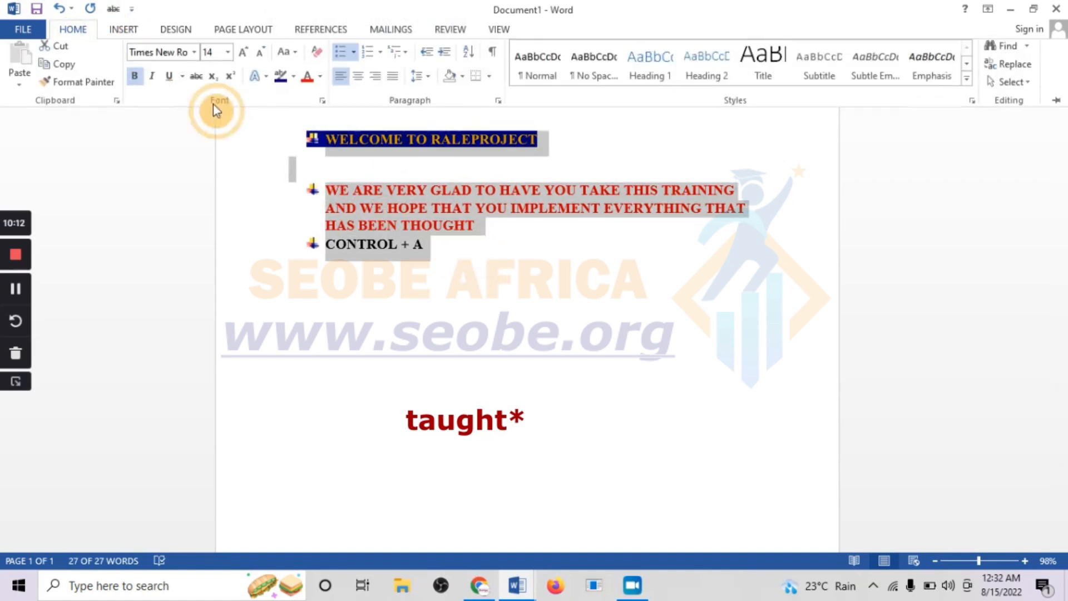
pyautogui.click(359, 80)
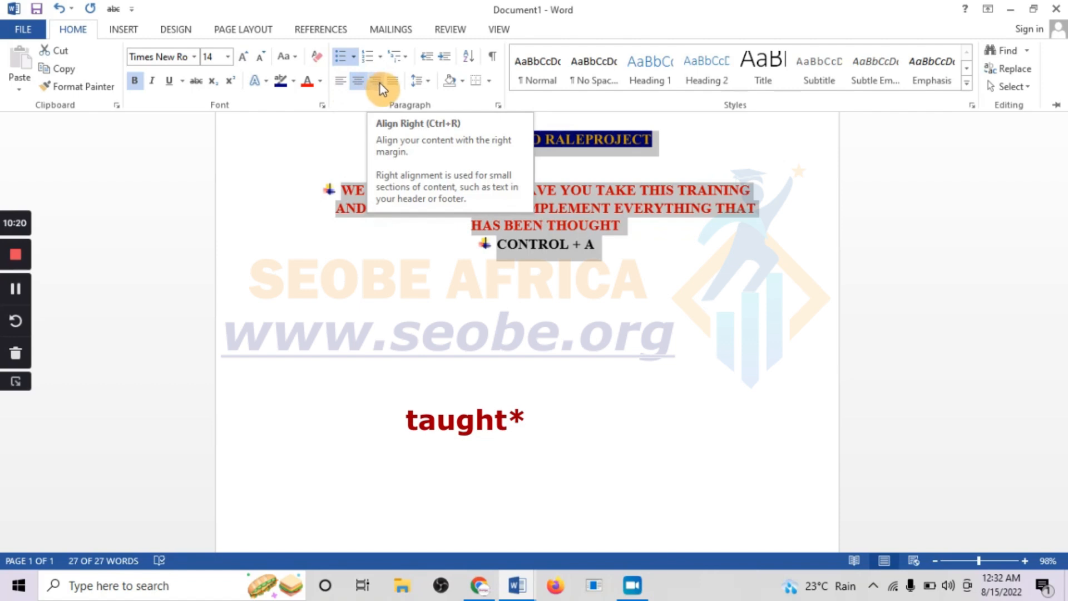
pyautogui.click(379, 83)
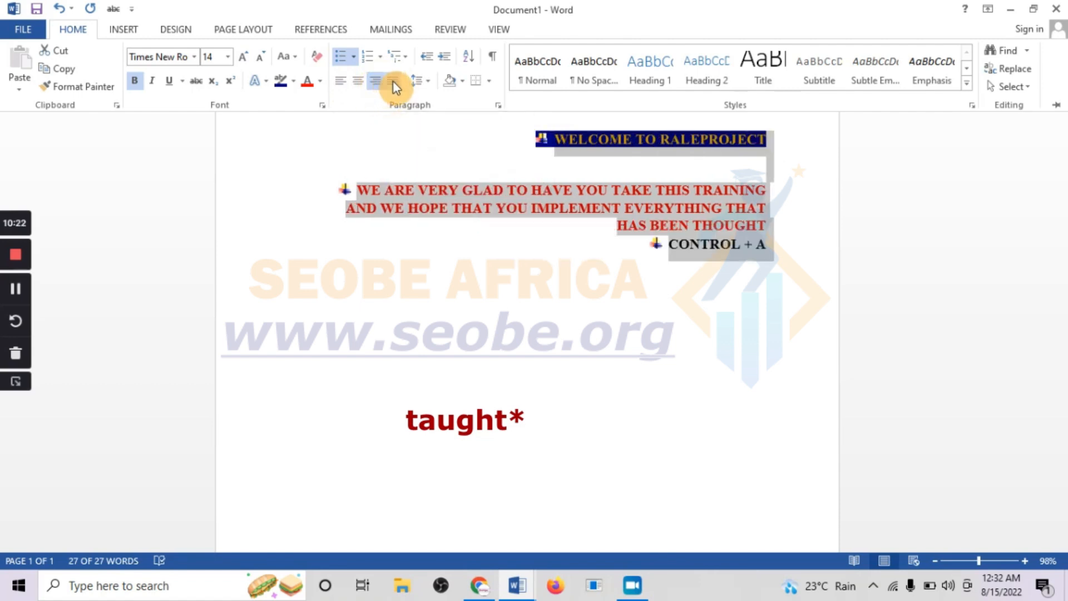
pyautogui.click(394, 83)
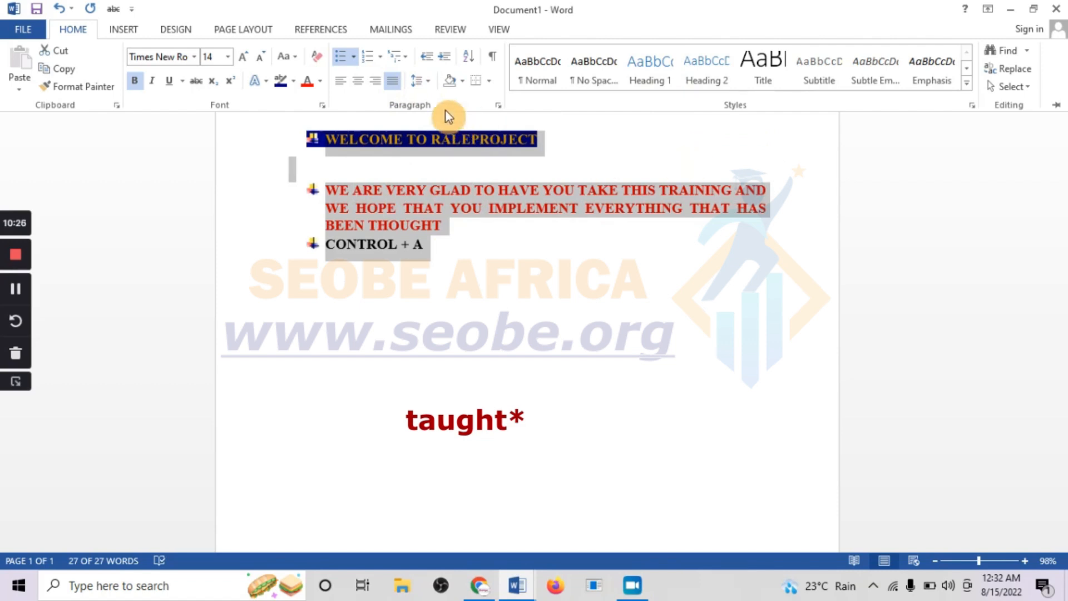
pyautogui.click(424, 82)
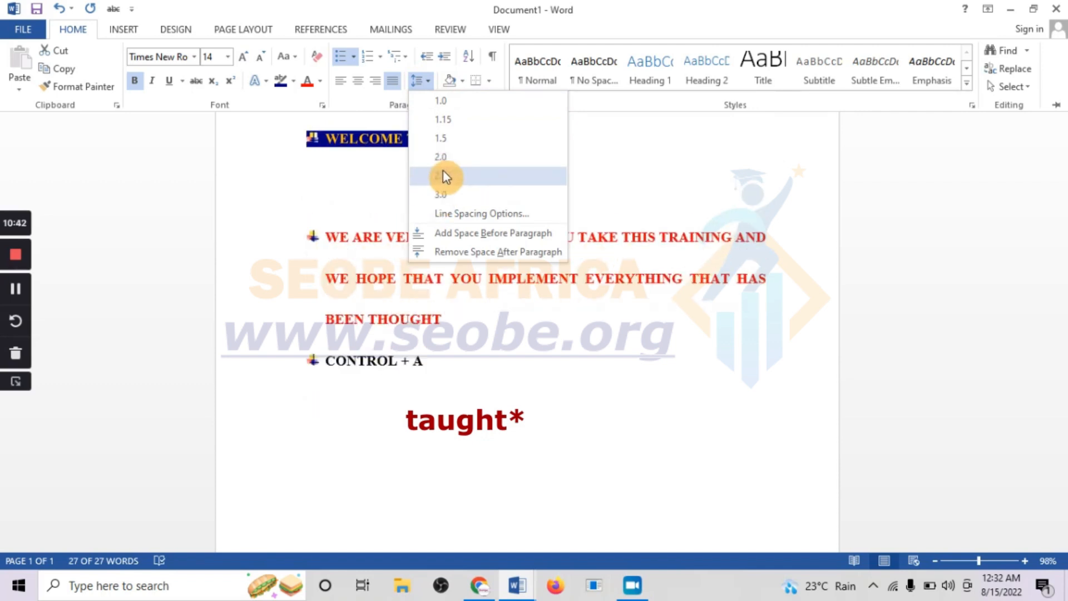
pyautogui.click(462, 81)
pyautogui.press('Escape')
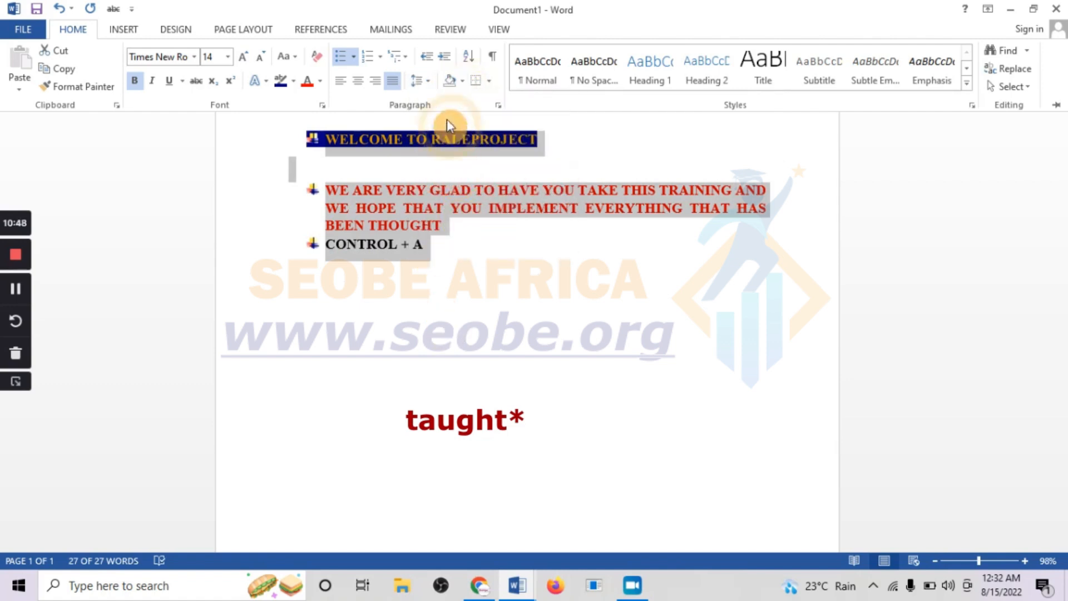
# - Select the bulleted paragraphs and preview the shading and border options without applying any
pyautogui.click(429, 257)
pyautogui.moveTo(444, 249); pyautogui.dragTo(325, 170)
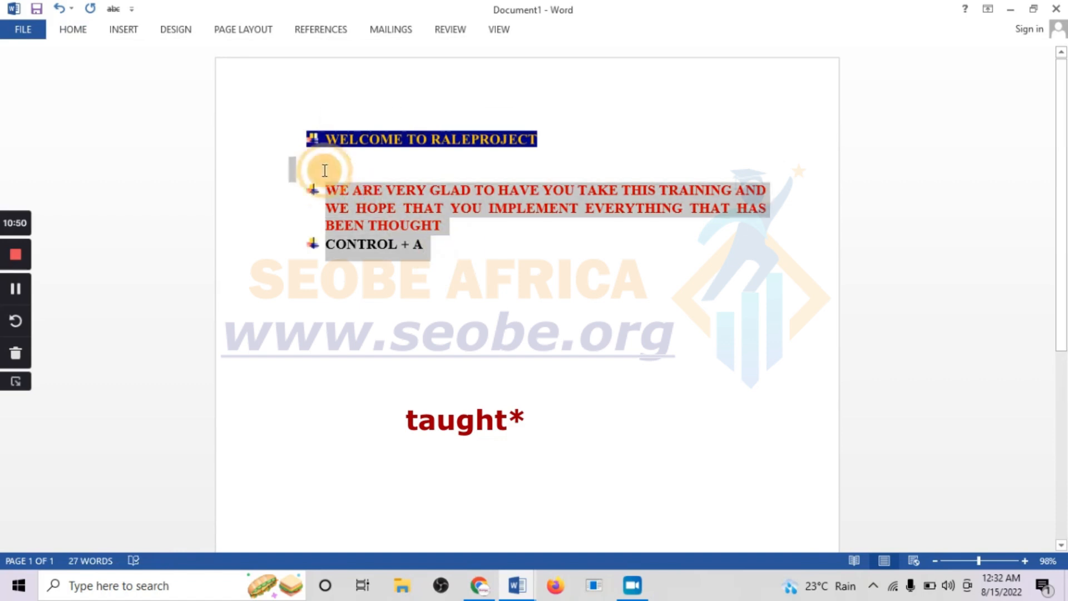
pyautogui.click(72, 29)
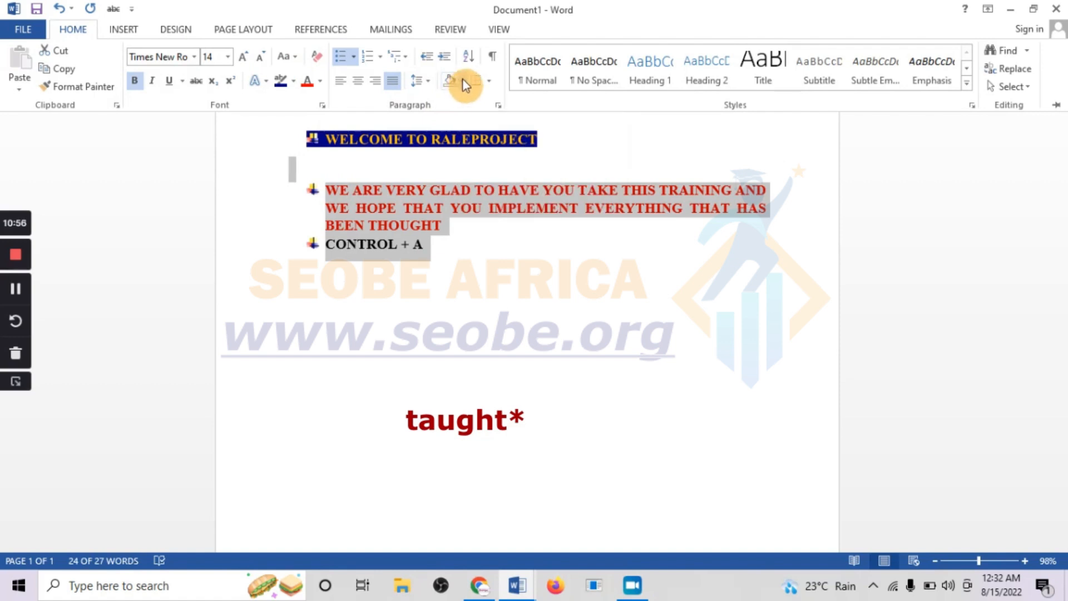
pyautogui.click(463, 80)
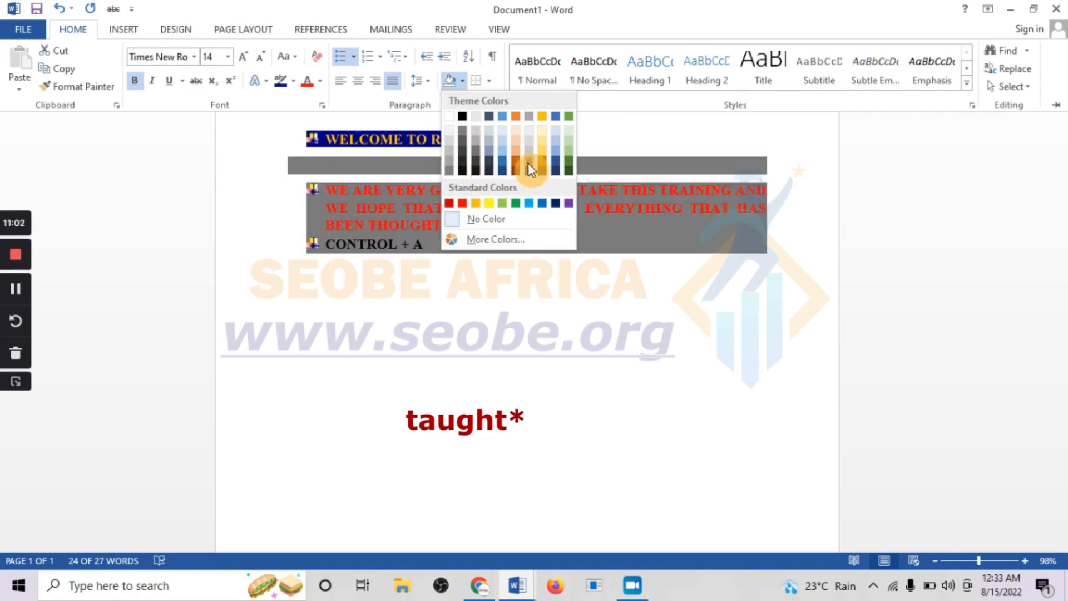
pyautogui.click(489, 80)
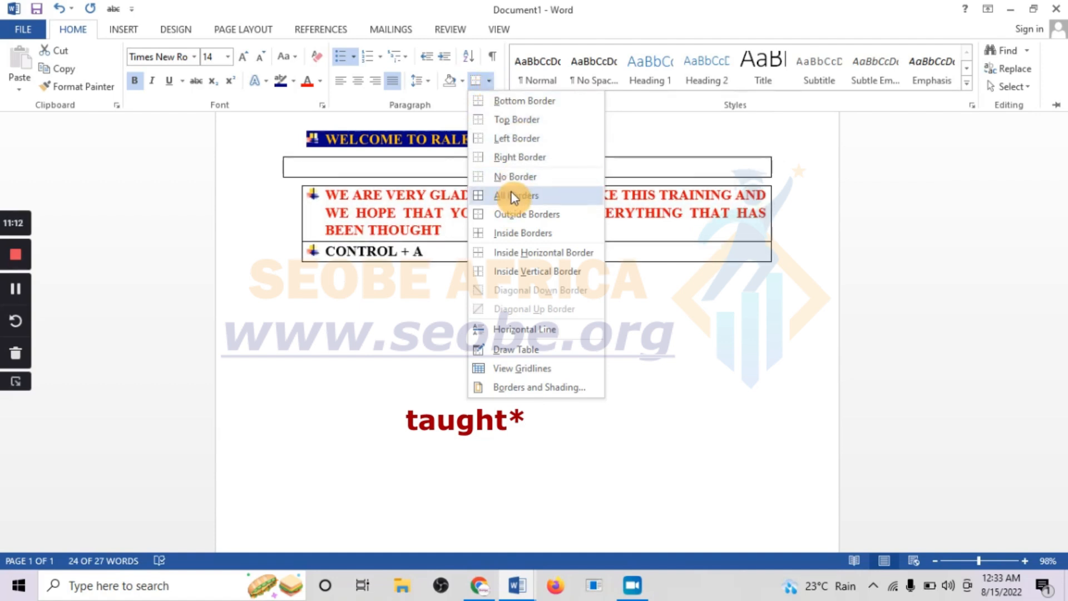
pyautogui.click(490, 81)
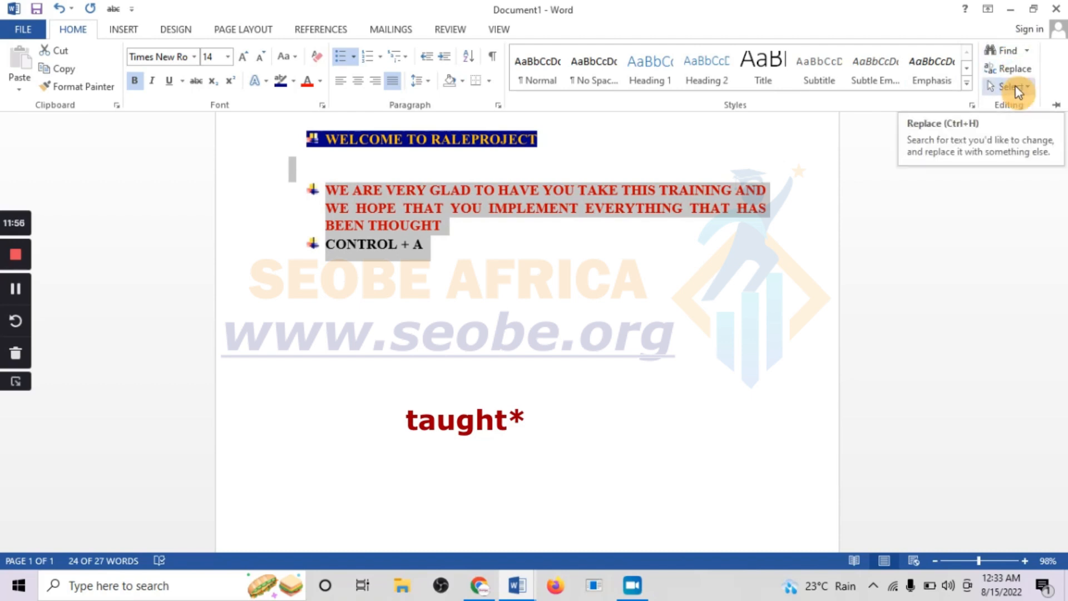
# - Search the document for the word HOPE using the navigation pane
pyautogui.click(1028, 51)
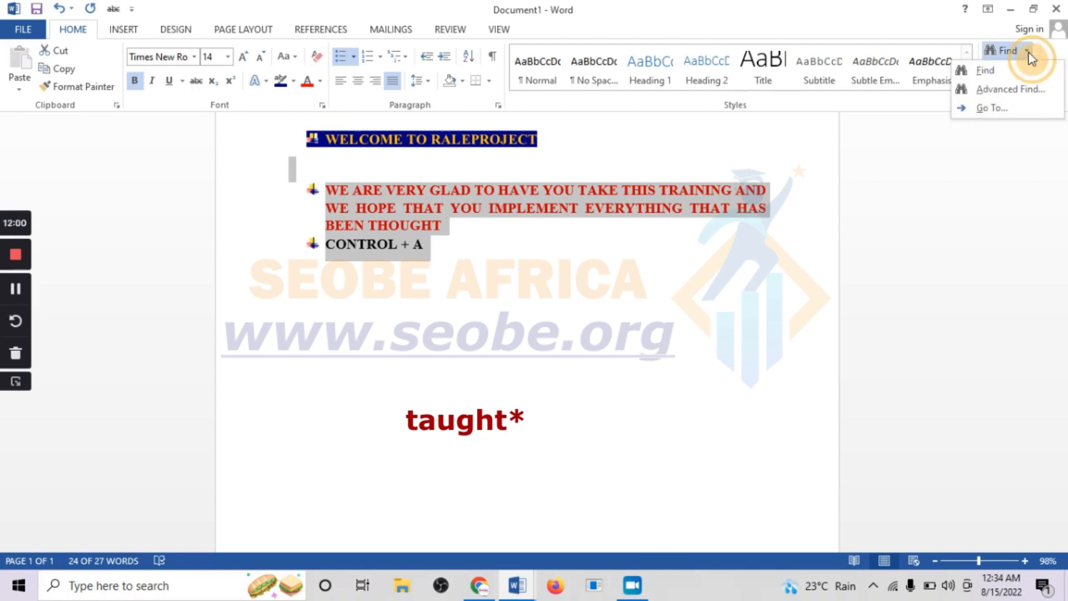
pyautogui.click(986, 72)
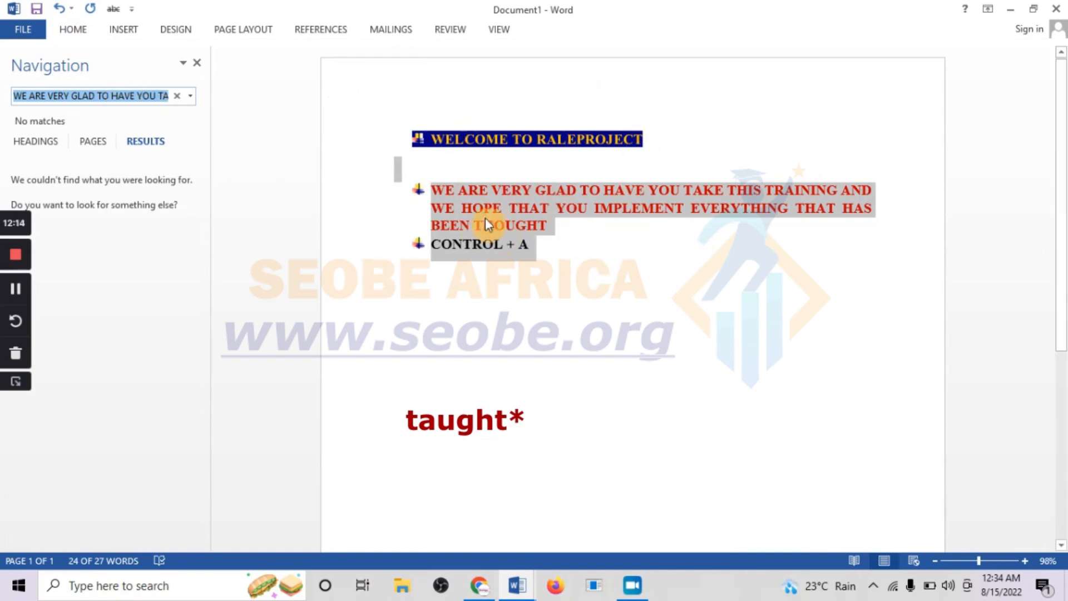
pyautogui.click(472, 210)
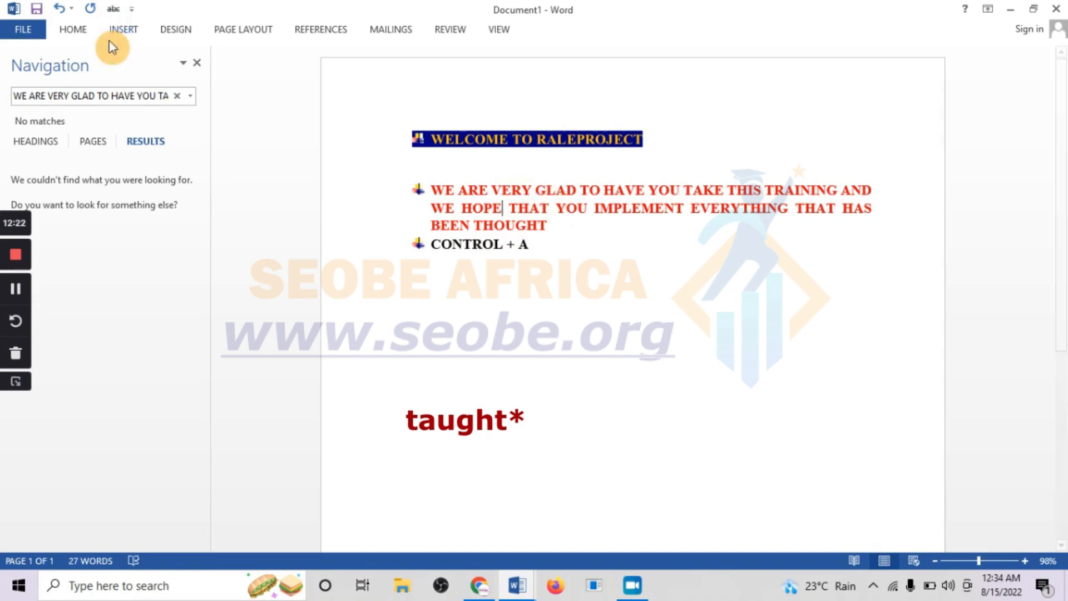
pyautogui.click(61, 28)
pyautogui.click(819, 70)
pyautogui.click(1006, 55)
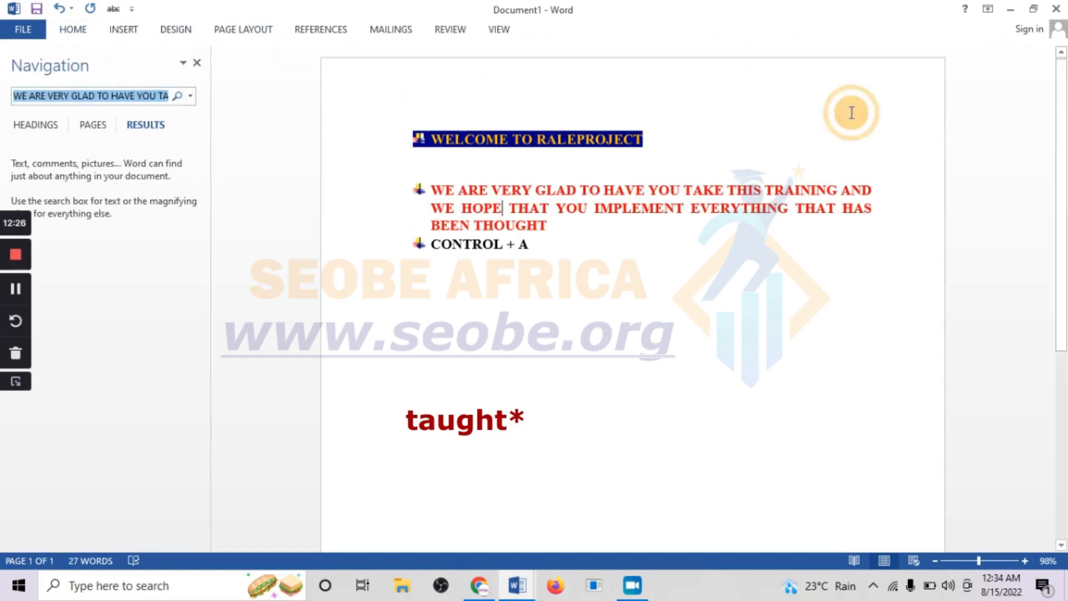
pyautogui.write('F')
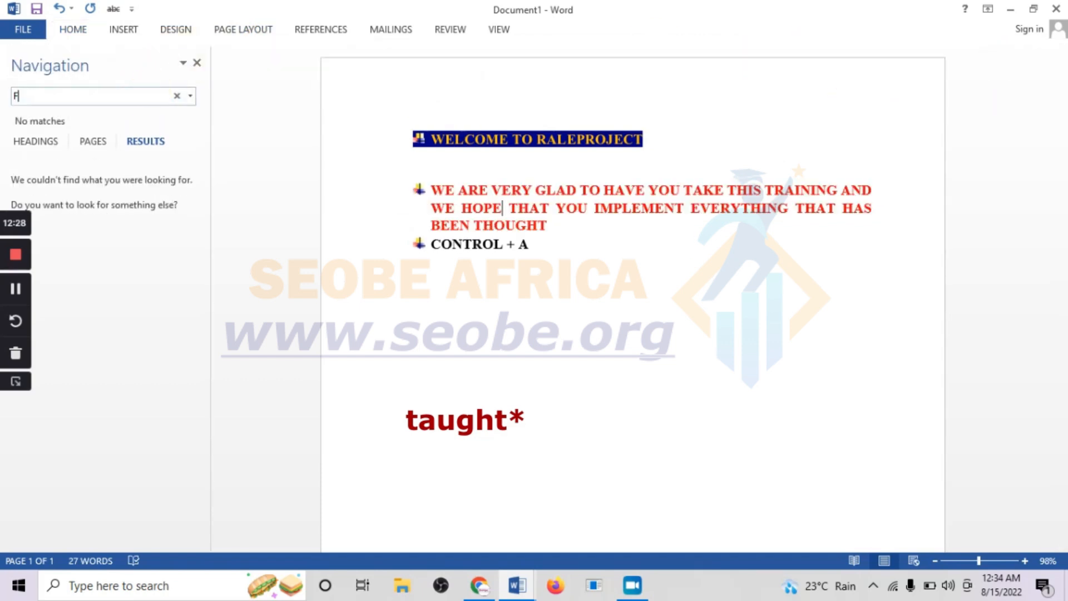
pyautogui.press('BackSpace')
pyautogui.write('HOM')
pyautogui.press('BackSpace')
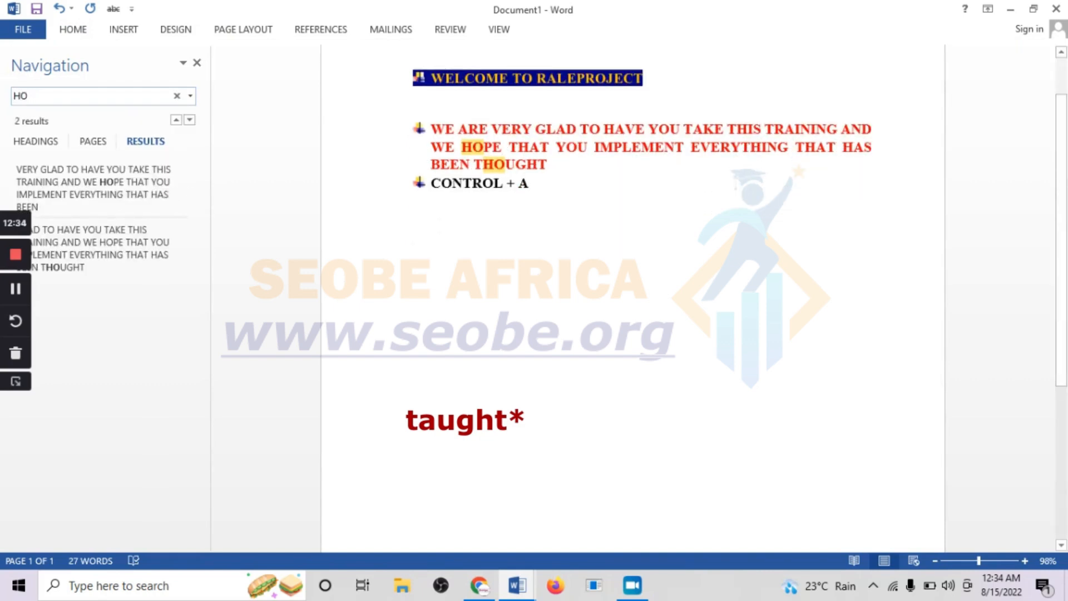
pyautogui.write('PE')
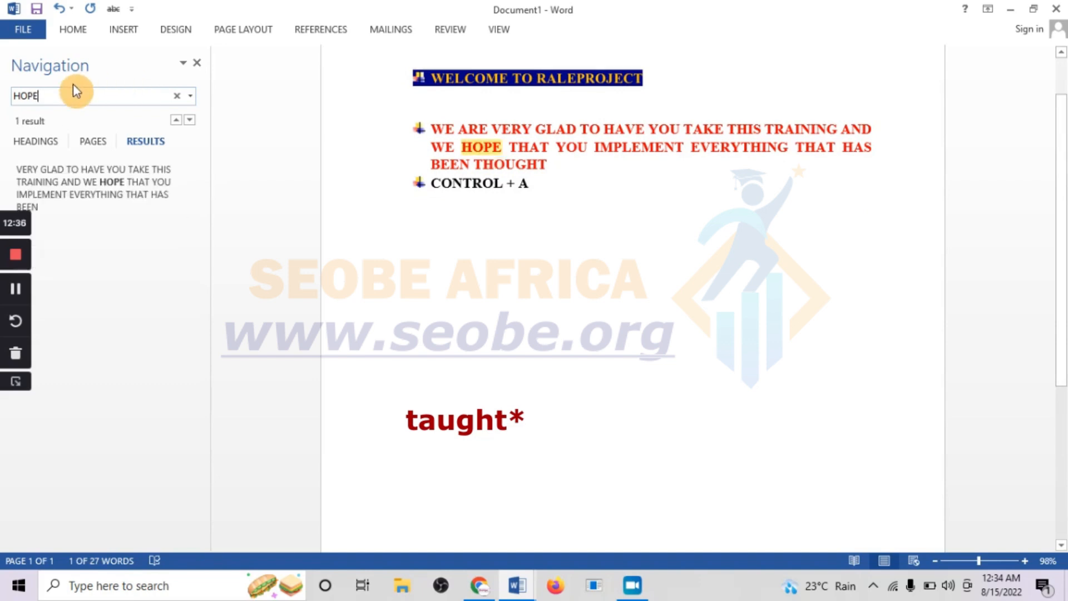
pyautogui.press('Return')
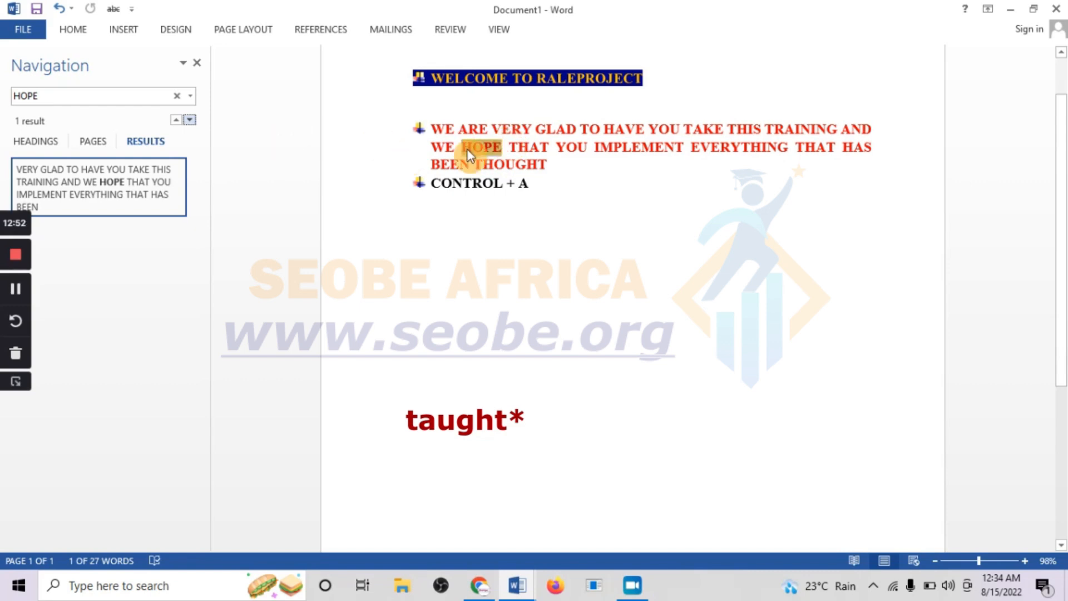
# - Use Find and Replace to replace HOPE with EXPECT in the document, then close the dialog
pyautogui.click(70, 32)
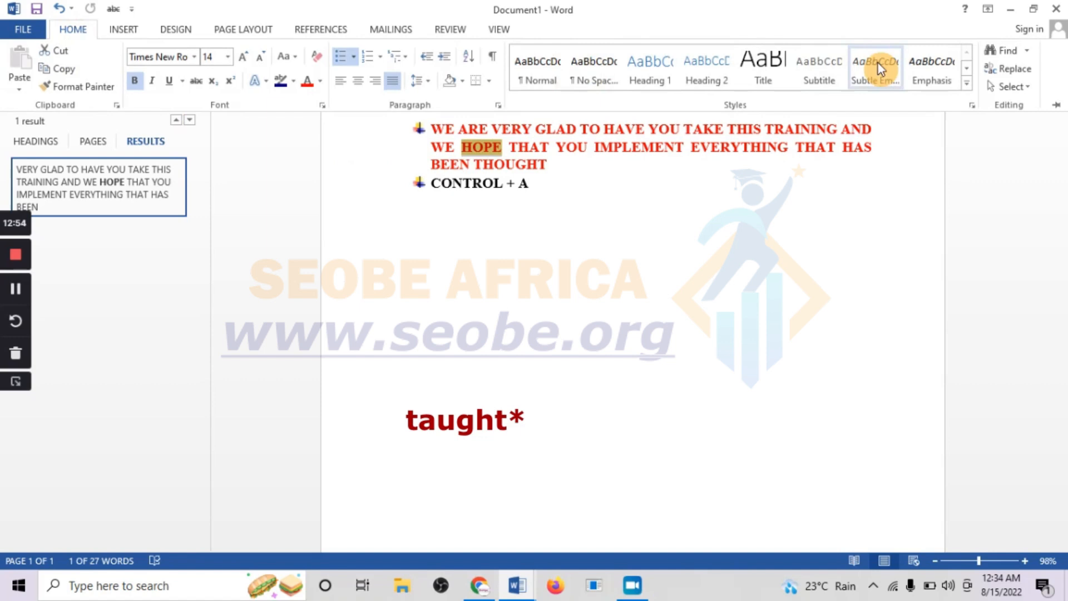
pyautogui.click(1016, 67)
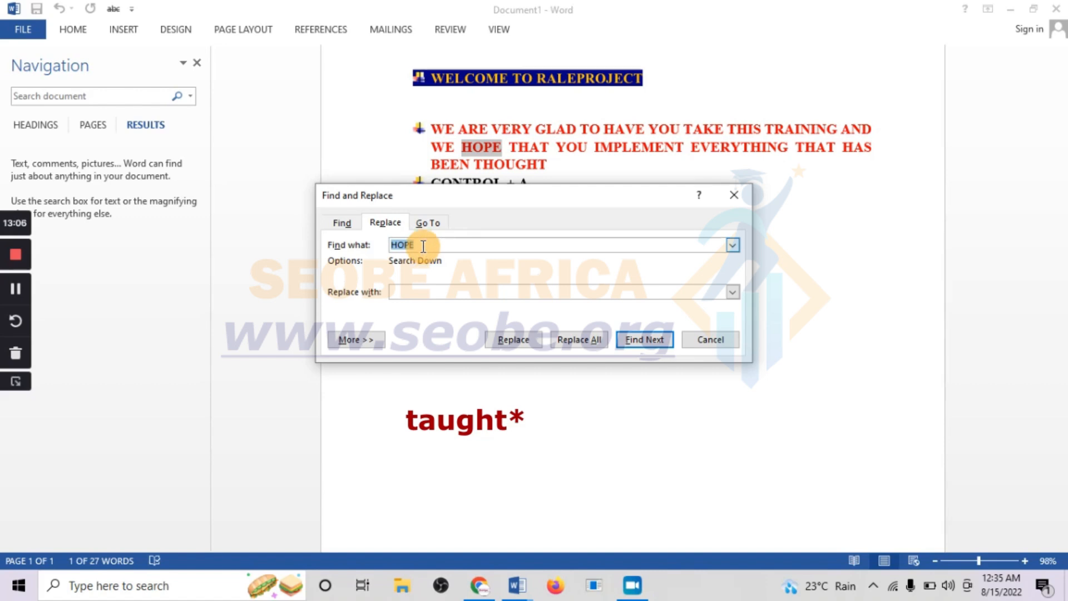
pyautogui.write('E')
pyautogui.press('BackSpace')
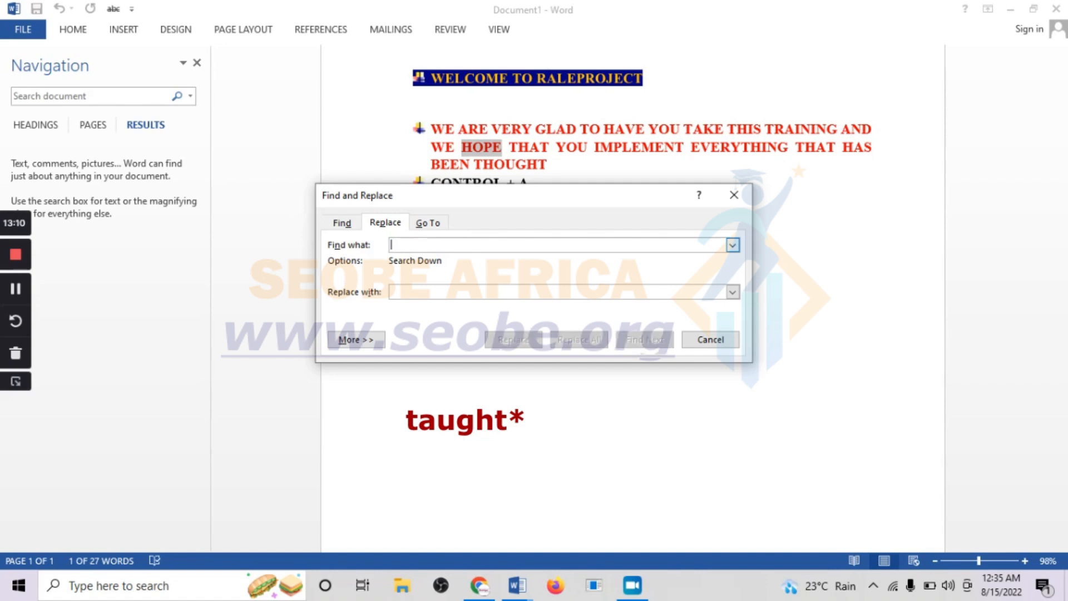
pyautogui.write('h')
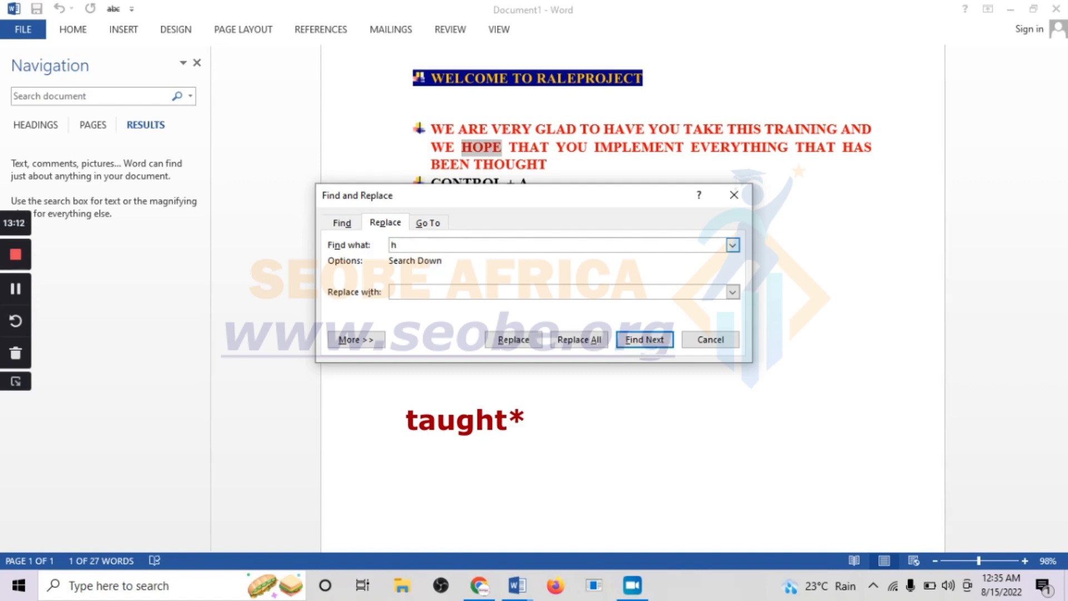
pyautogui.press('BackSpace')
pyautogui.write('HOM')
pyautogui.press('BackSpace')
pyautogui.write('PE')
pyautogui.click(418, 294)
pyautogui.write('EXPECT')
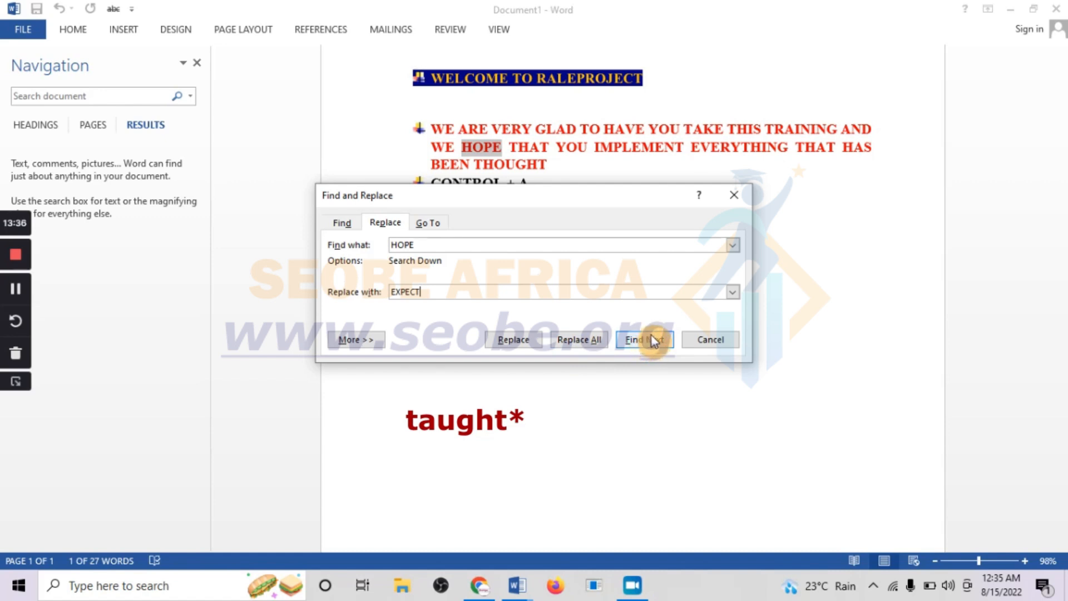
pyautogui.click(517, 338)
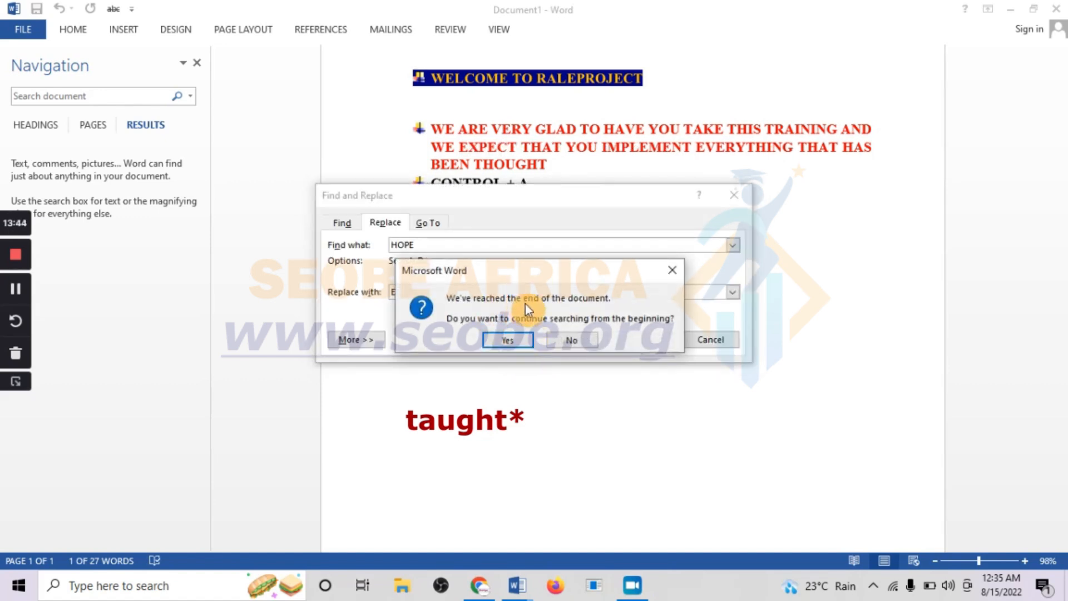
pyautogui.click(509, 337)
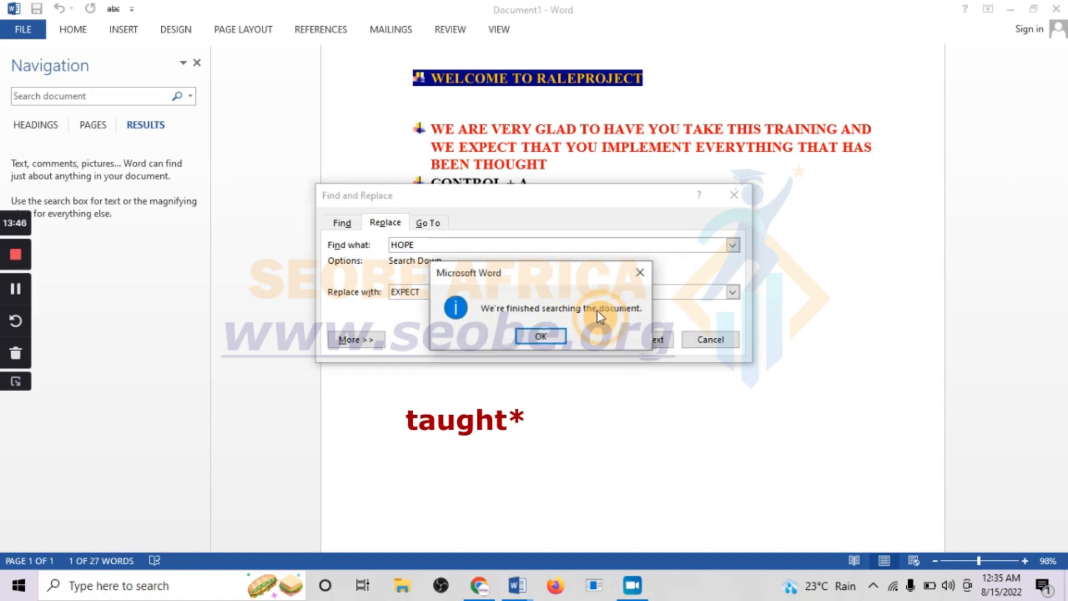
pyautogui.click(543, 336)
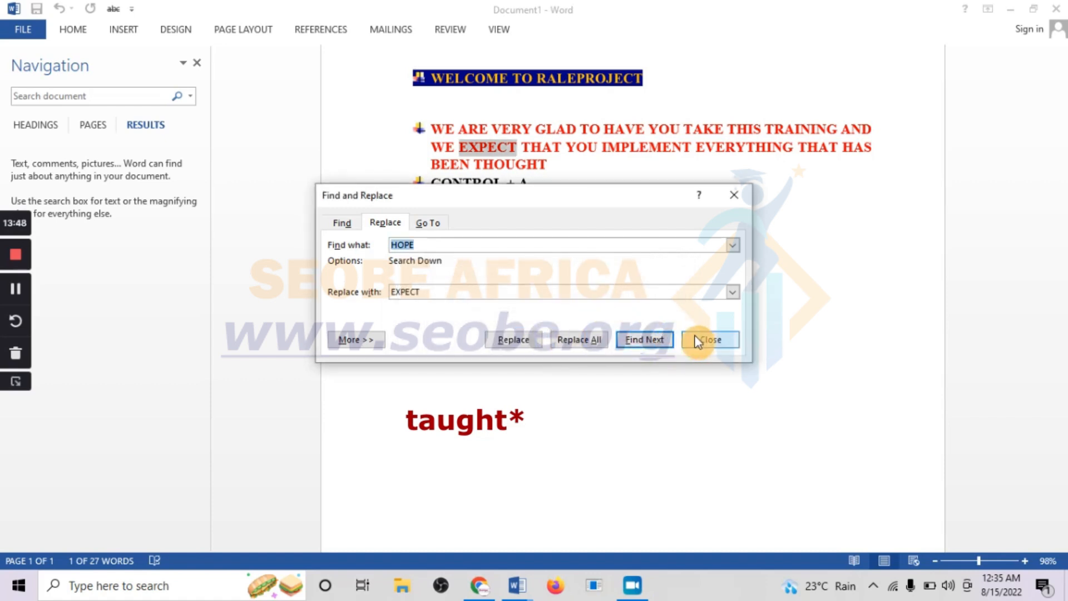
pyautogui.click(698, 341)
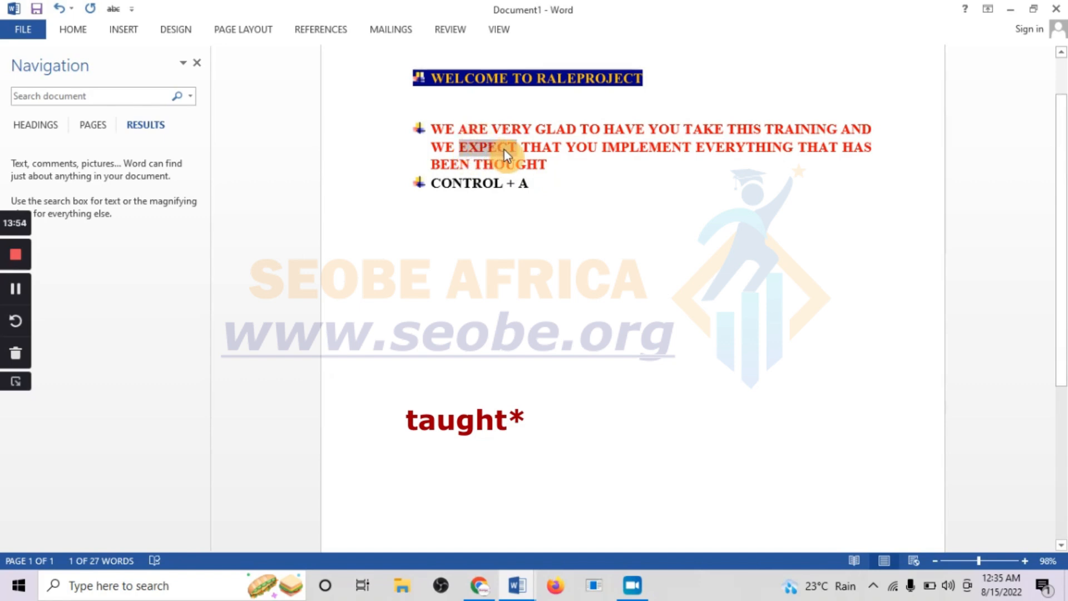
pyautogui.click(72, 30)
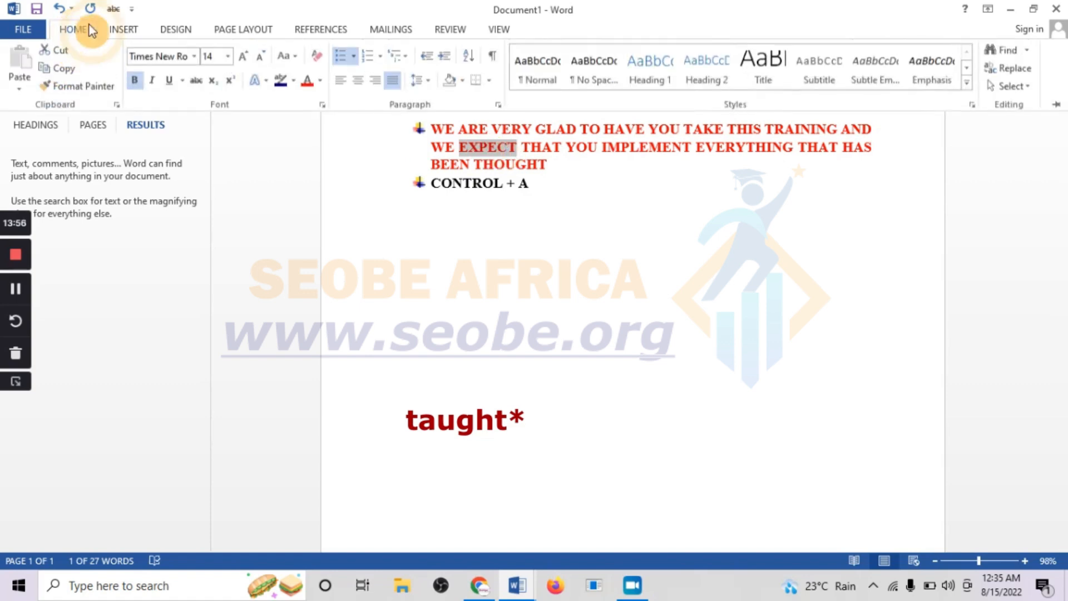